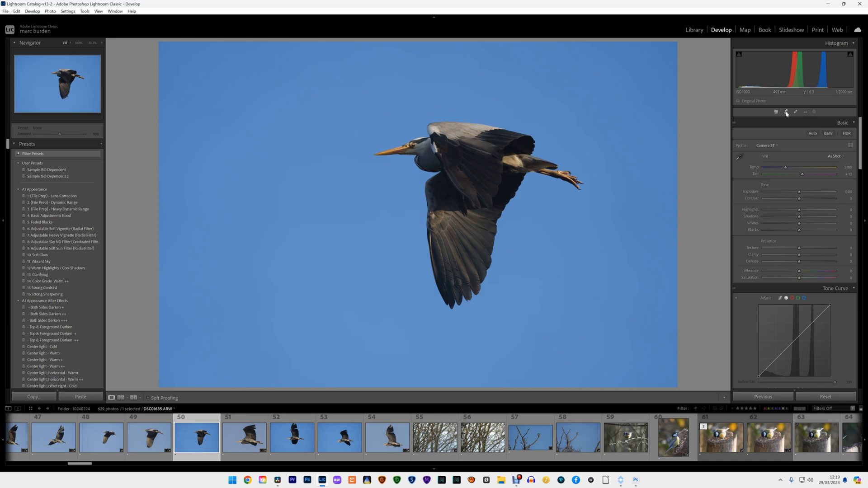
Crop the heron photo to a 1 x 1 aspect ratio, repositioning the frame to centre the bird
{"action": "left_click", "coordinate": [786, 114]}
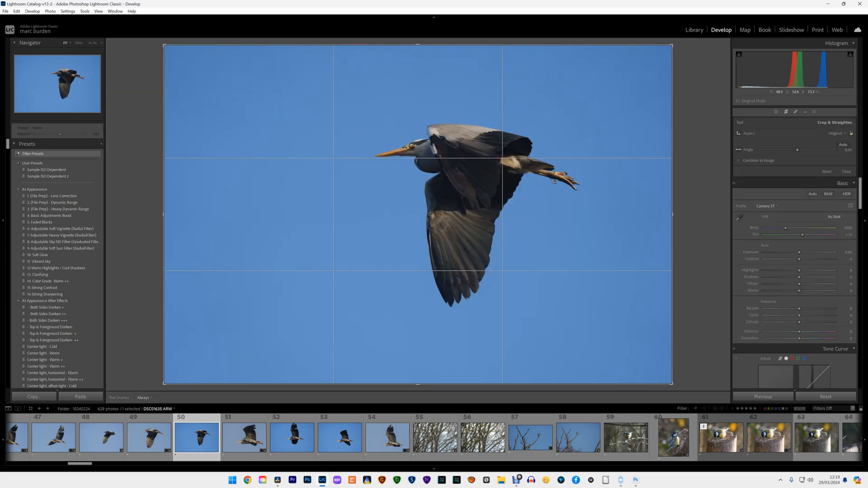
{"action": "left_click", "coordinate": [836, 133]}
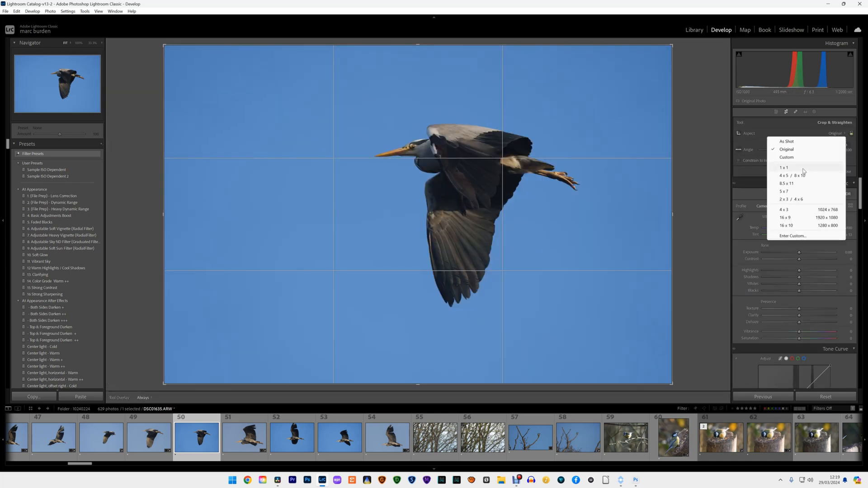
{"action": "left_click", "coordinate": [786, 167]}
{"action": "left_click_drag", "start_coordinate": [416, 188], "coordinate": [374, 187]}
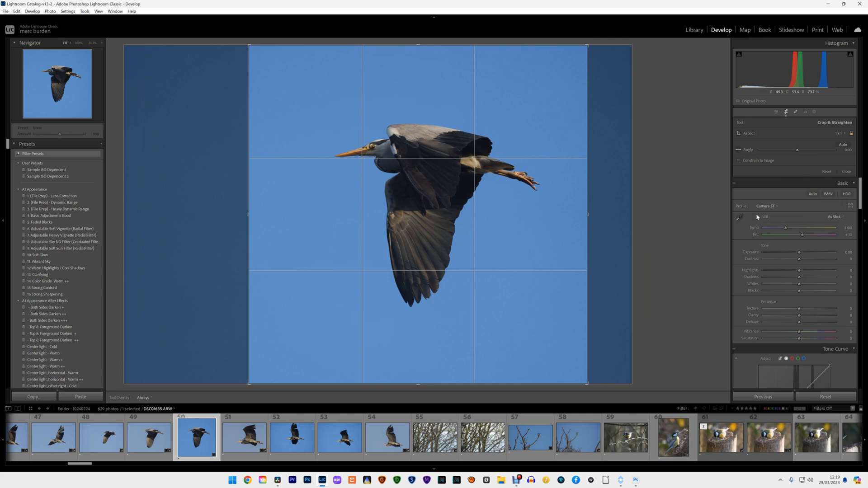
{"action": "left_click", "coordinate": [786, 111]}
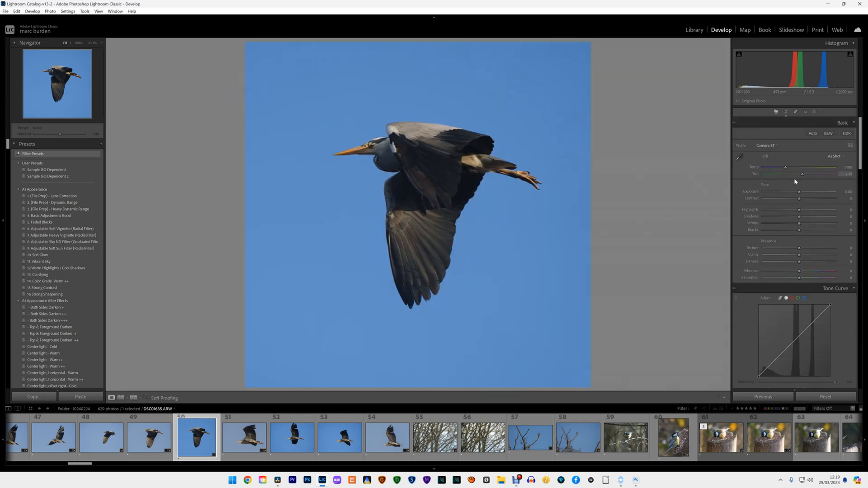
Set the heron photo's white balance to Auto and lower its temperature slightly
{"action": "left_click", "coordinate": [836, 156]}
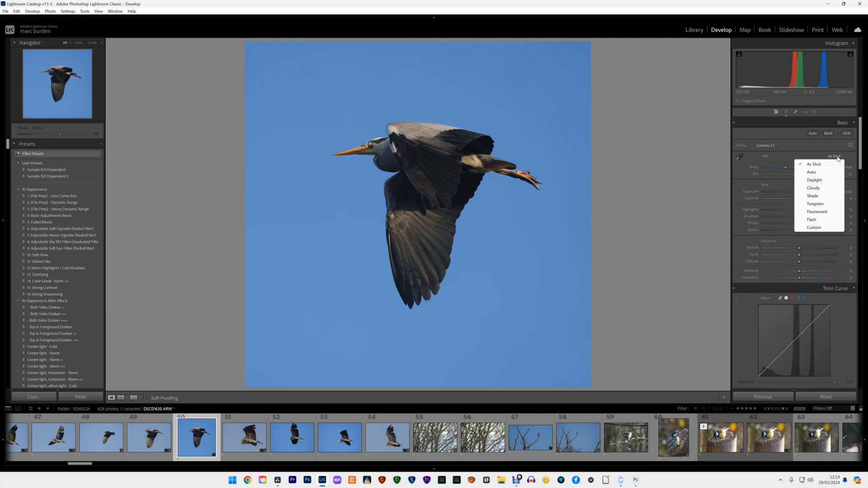
{"action": "left_click", "coordinate": [822, 173]}
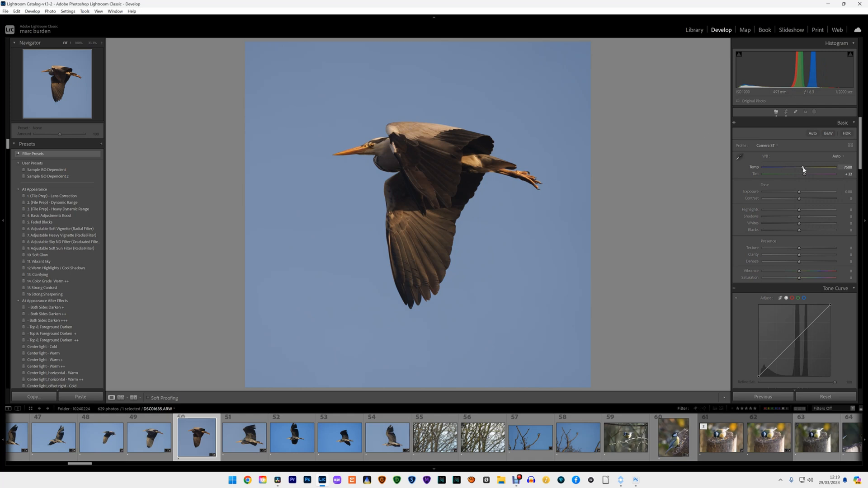
{"action": "left_click_drag", "start_coordinate": [803, 168], "coordinate": [802, 169]}
Try reducing the yellow saturation of the heron photo in the Color Mixer
{"action": "scroll", "coordinate": [803, 253], "scroll_direction": "down", "scroll_amount": 10}
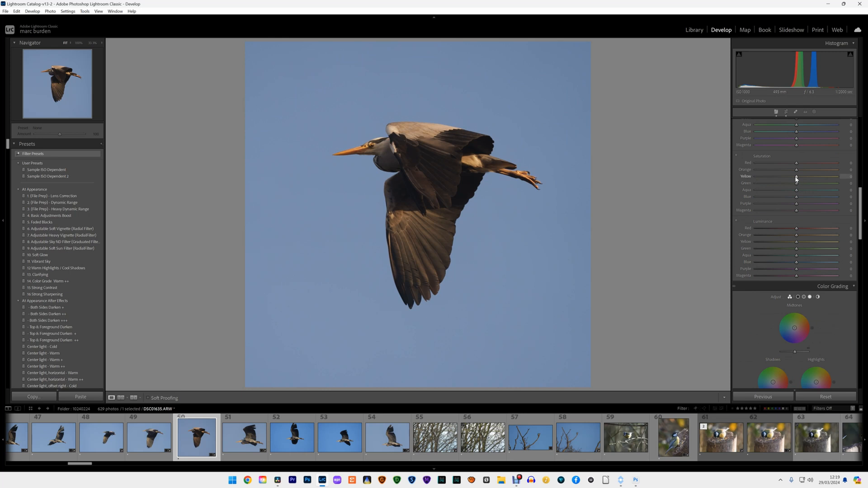
{"action": "left_click_drag", "start_coordinate": [796, 176], "coordinate": [791, 176]}
{"action": "scroll", "coordinate": [813, 213], "scroll_direction": "up", "scroll_amount": 10}
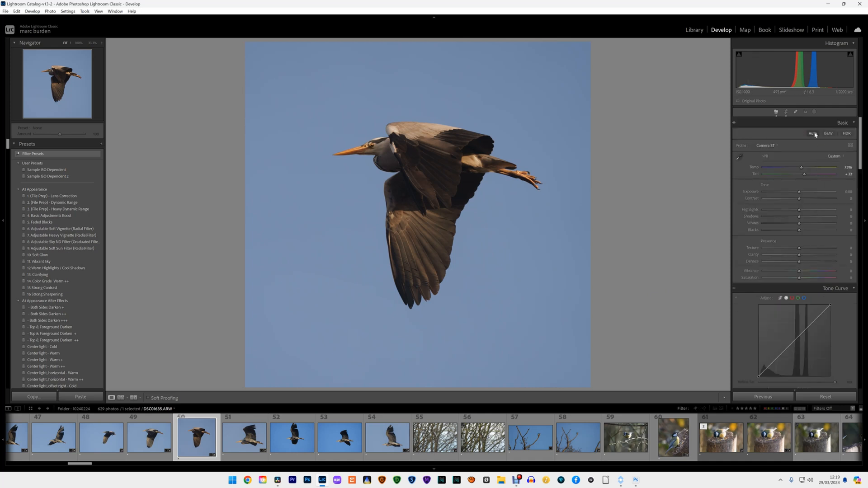
Apply the Auto tone adjustments, lower the vibrance to -11 and reduce the whites to +19
{"action": "left_click", "coordinate": [815, 135]}
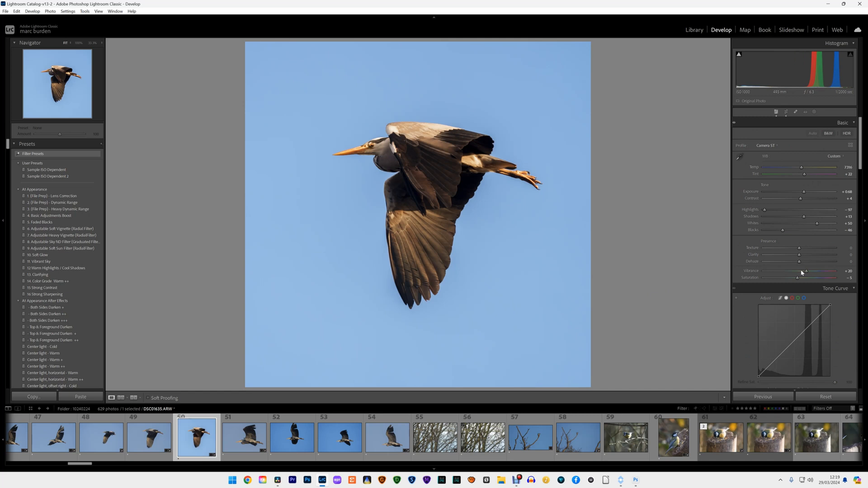
{"action": "left_click_drag", "start_coordinate": [806, 272], "coordinate": [796, 270]}
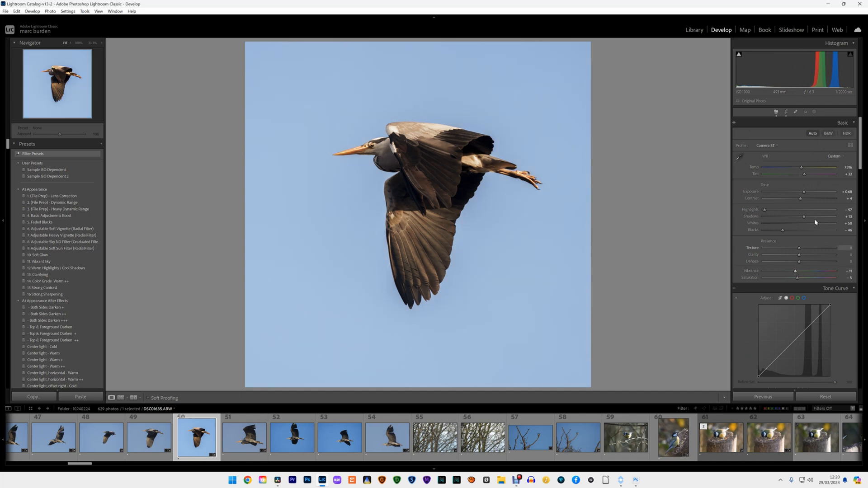
{"action": "left_click_drag", "start_coordinate": [802, 225], "coordinate": [805, 227]}
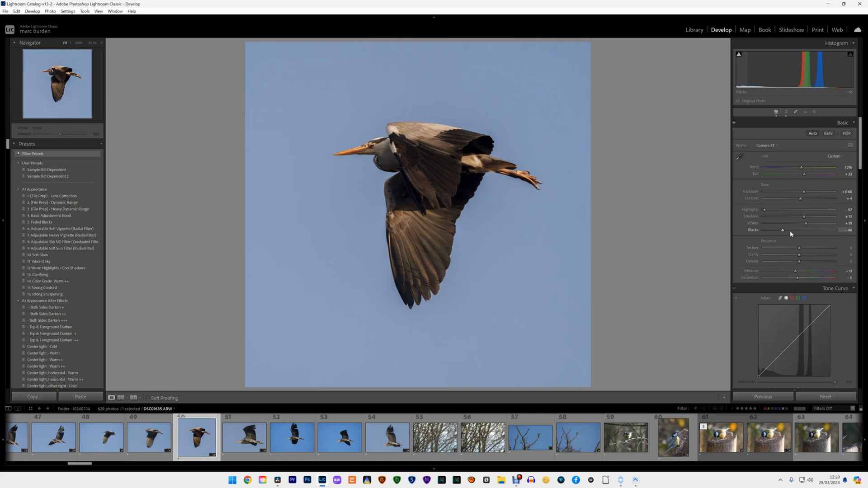
Reset all edits on the heron photo and crop it again to 1 x 1 with the bird centred
{"action": "left_click", "coordinate": [826, 397]}
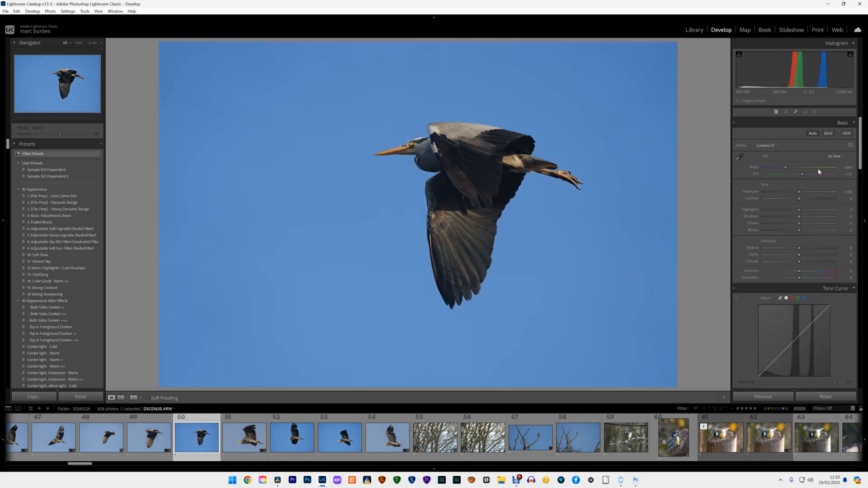
{"action": "left_click", "coordinate": [785, 111]}
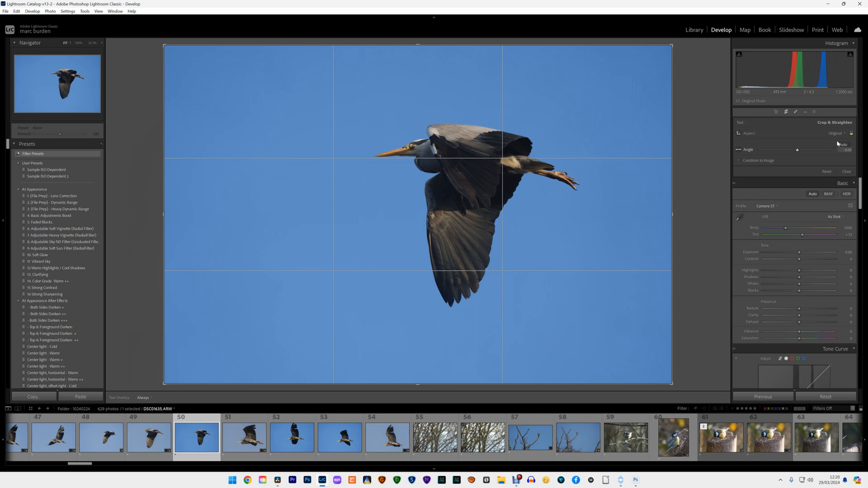
{"action": "left_click", "coordinate": [836, 134]}
{"action": "left_click", "coordinate": [807, 168]}
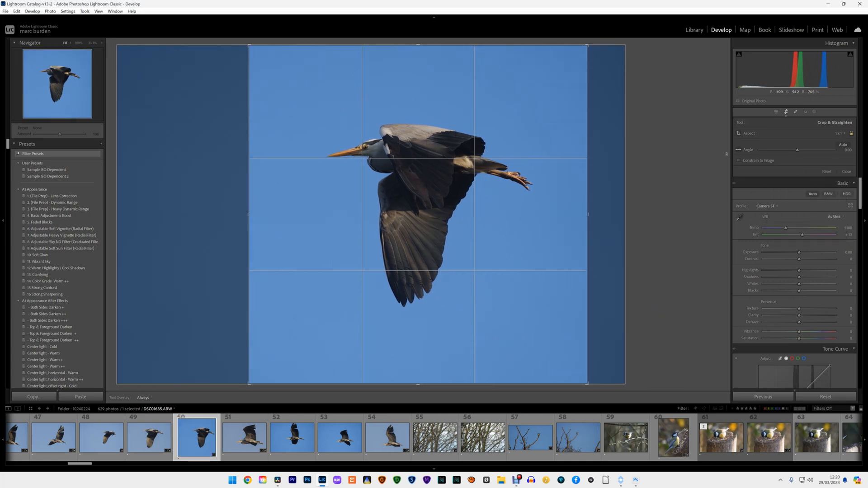
{"action": "left_click", "coordinate": [777, 112]}
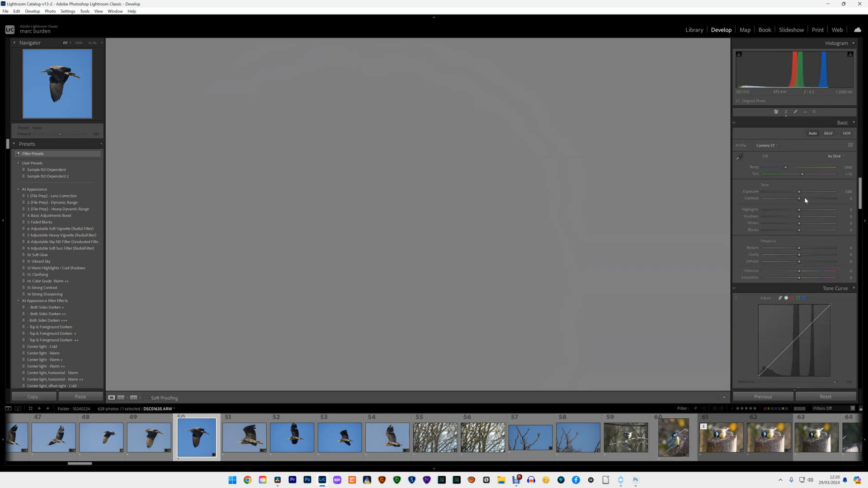
Set the heron photo's exposure to +0.38, vibrance to -12 and shadows to +11, and warm the temperature to 6557
{"action": "left_click_drag", "start_coordinate": [799, 192], "coordinate": [804, 192]}
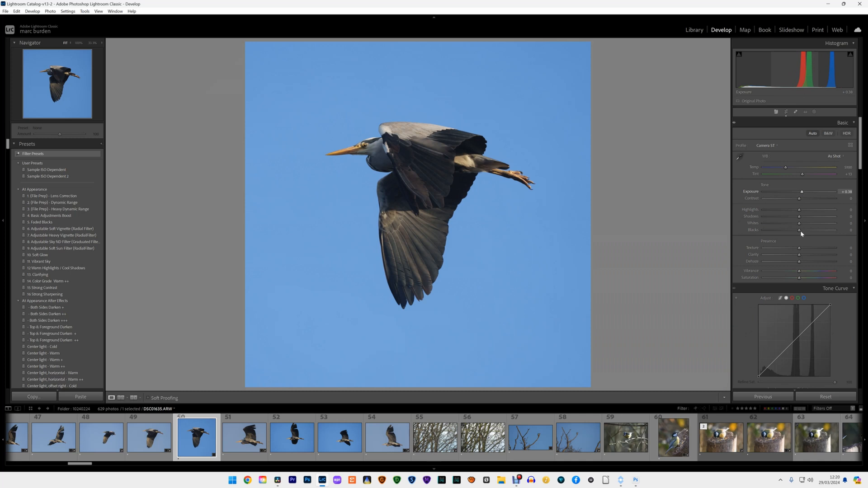
{"action": "left_click_drag", "start_coordinate": [798, 273], "coordinate": [796, 271]}
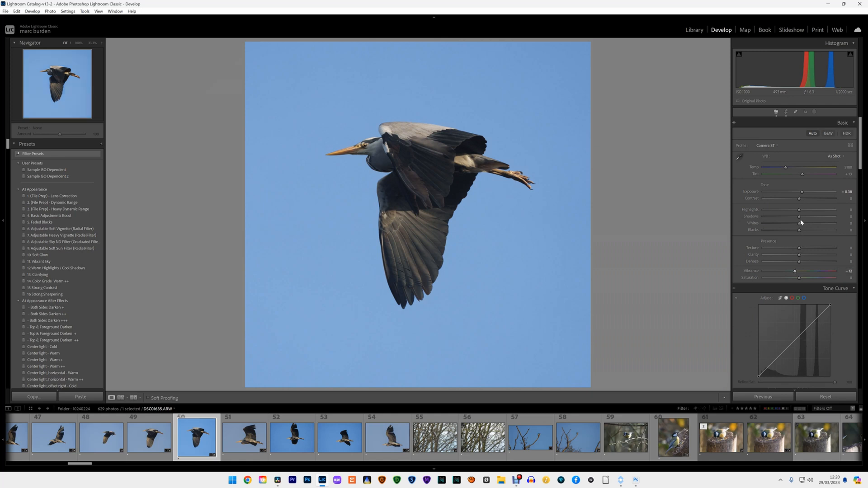
{"action": "left_click_drag", "start_coordinate": [799, 217], "coordinate": [804, 218]}
{"action": "left_click_drag", "start_coordinate": [786, 169], "coordinate": [796, 167]}
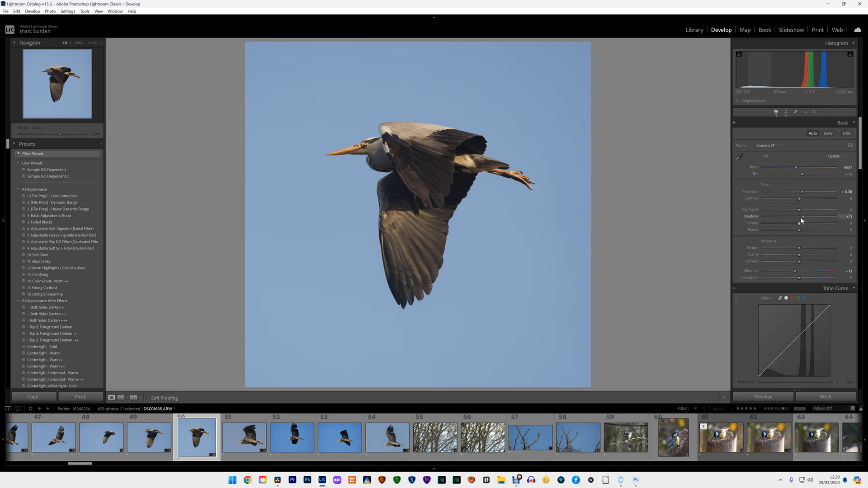
Set the heron photo's whites to +25, highlights to -11, texture to +15, clarity to +7, dehaze to +4 and saturation to +1
{"action": "mouse_move", "coordinate": [798, 226]}
{"action": "left_mouse_down"}
{"action": "mouse_move", "coordinate": [809, 223]}
{"action": "mouse_move", "coordinate": [795, 211]}
{"action": "left_mouse_up"}
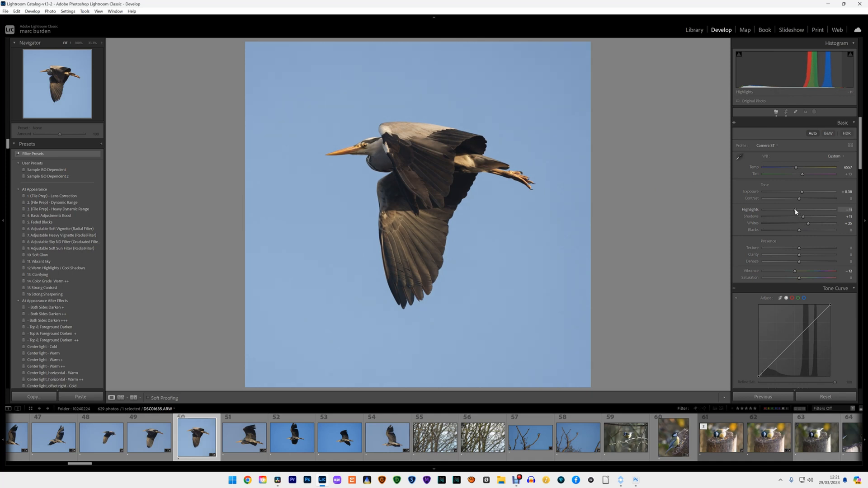
{"action": "left_click_drag", "start_coordinate": [799, 249], "coordinate": [801, 263]}
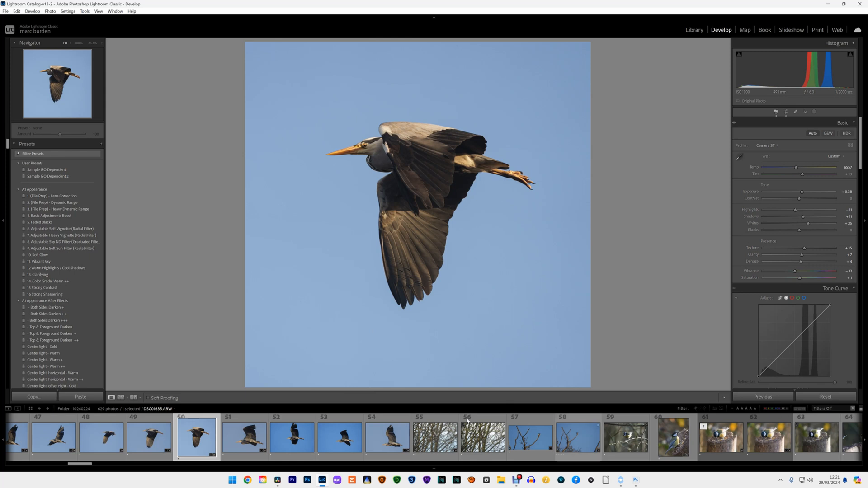
Compare the heron photo before and after side by side and reduce its yellow saturation in the Color Mixer
{"action": "left_click", "coordinate": [134, 398]}
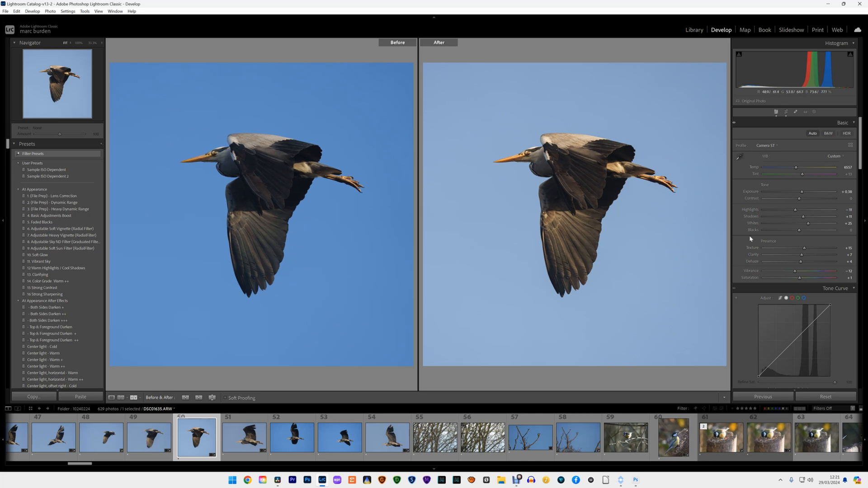
{"action": "scroll", "coordinate": [802, 244], "scroll_direction": "down", "scroll_amount": 3}
{"action": "scroll", "coordinate": [822, 307], "scroll_direction": "down", "scroll_amount": 3}
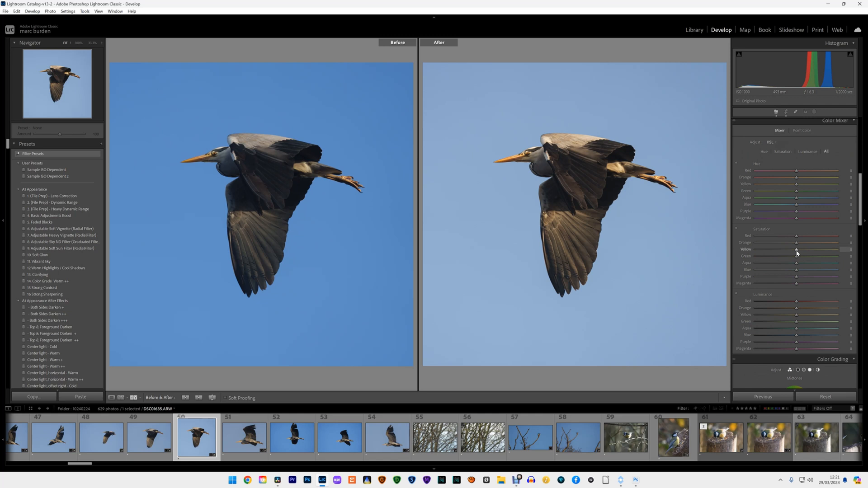
{"action": "left_click_drag", "start_coordinate": [796, 253], "coordinate": [787, 249]}
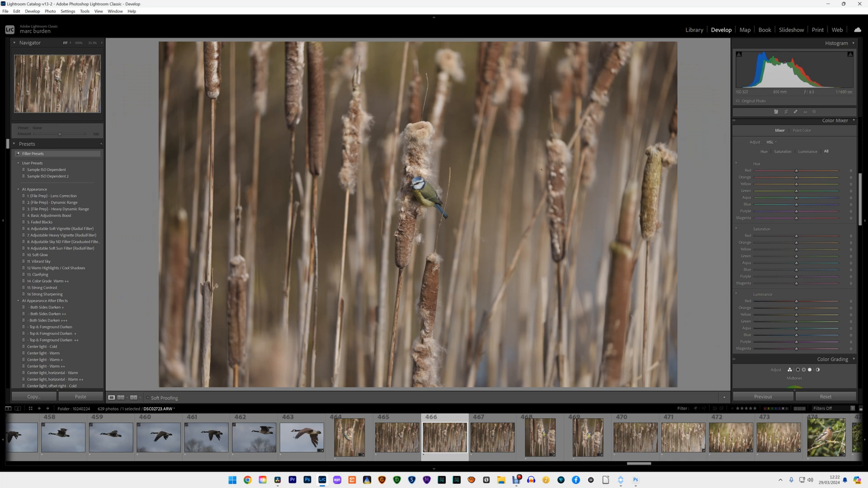
Crop the blue tit photo DSC02723.ARW tightly around the bird and its bulrush, keeping the Original aspect ratio
{"action": "left_click", "coordinate": [786, 112]}
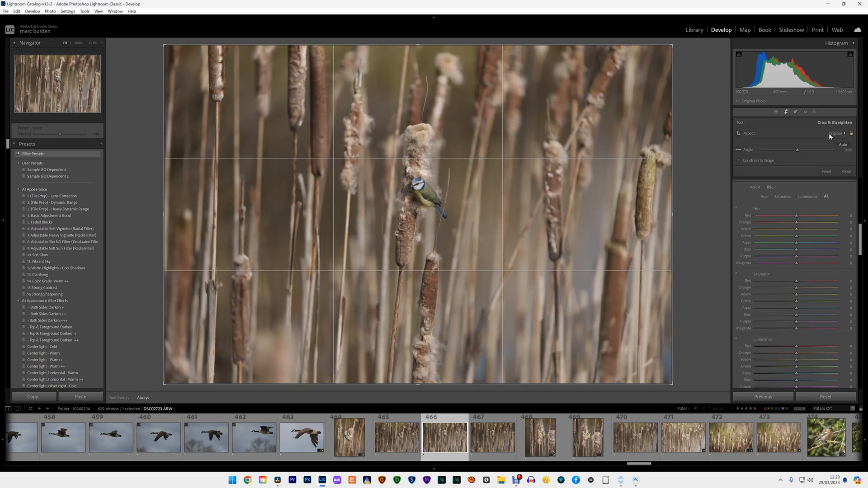
{"action": "left_click", "coordinate": [830, 135]}
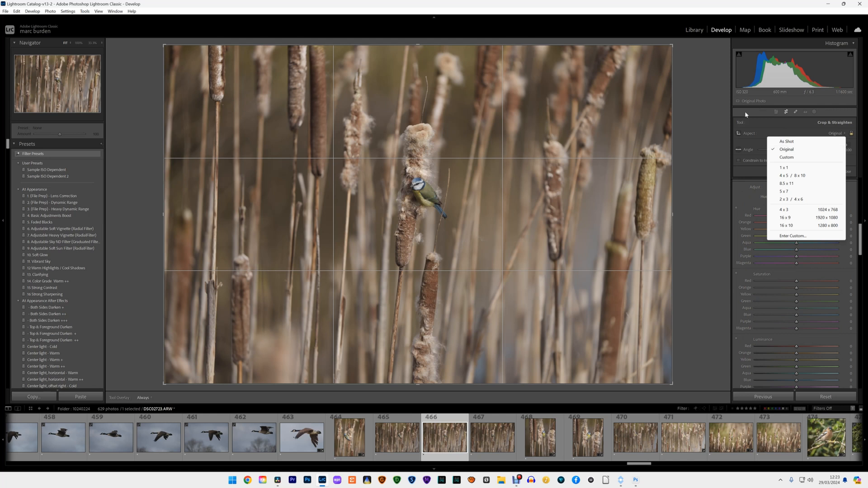
{"action": "left_click", "coordinate": [671, 45]}
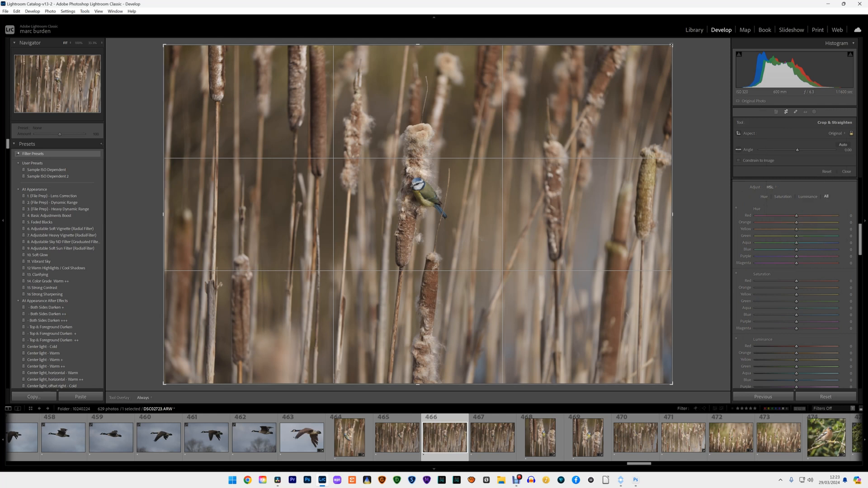
{"action": "left_click_drag", "start_coordinate": [671, 45], "coordinate": [576, 146]}
{"action": "left_click_drag", "start_coordinate": [412, 230], "coordinate": [287, 335]}
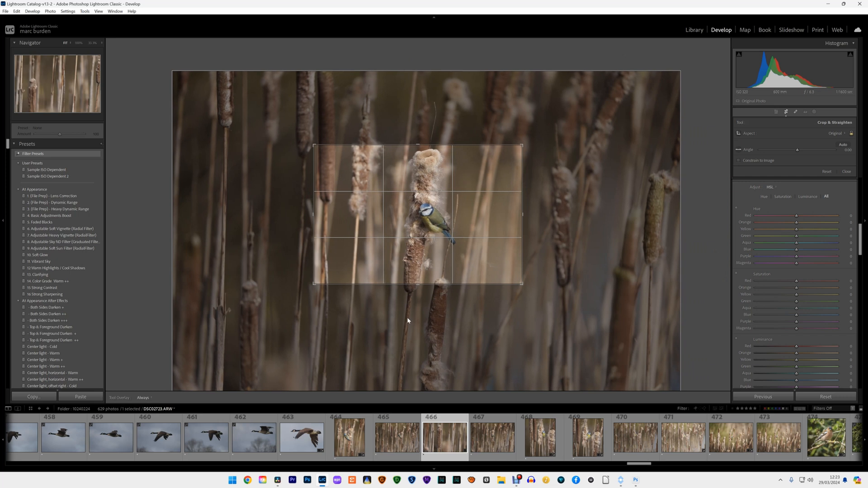
{"action": "left_click_drag", "start_coordinate": [523, 285], "coordinate": [554, 305]}
{"action": "left_click_drag", "start_coordinate": [475, 251], "coordinate": [493, 268]}
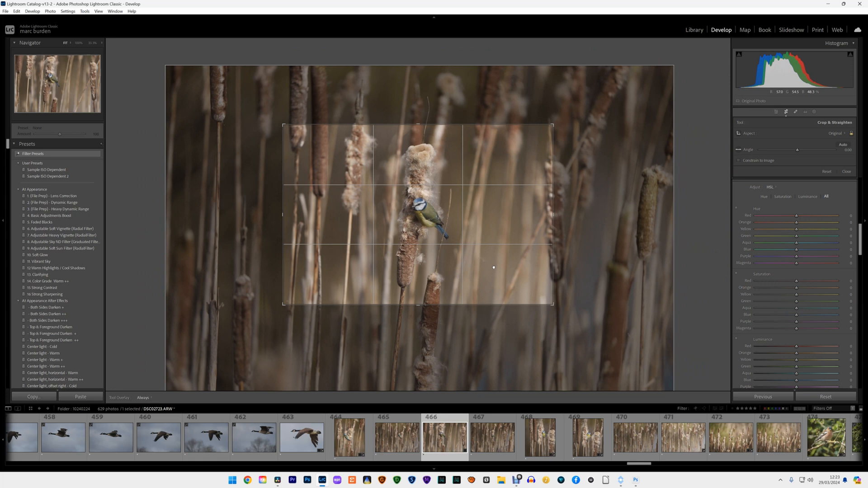
{"action": "left_click", "coordinate": [776, 112]}
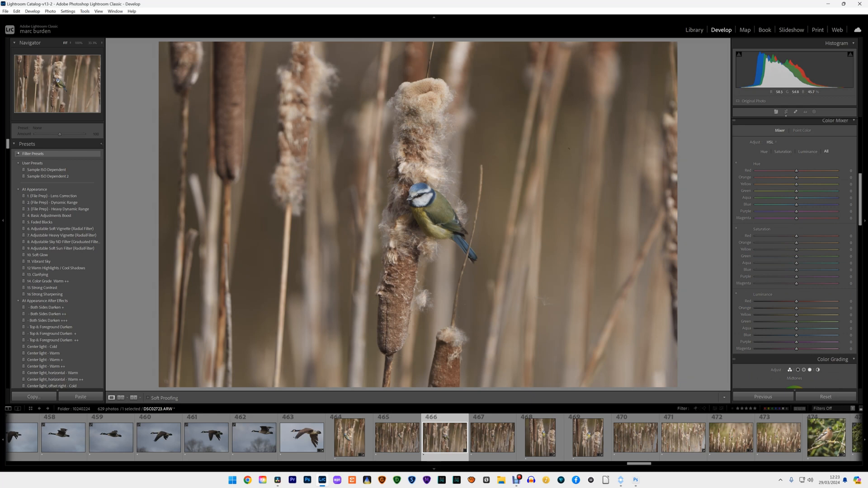
Change the blue tit photo's crop to a 1 x 1 aspect ratio around the bird and apply it
{"action": "left_click", "coordinate": [785, 111]}
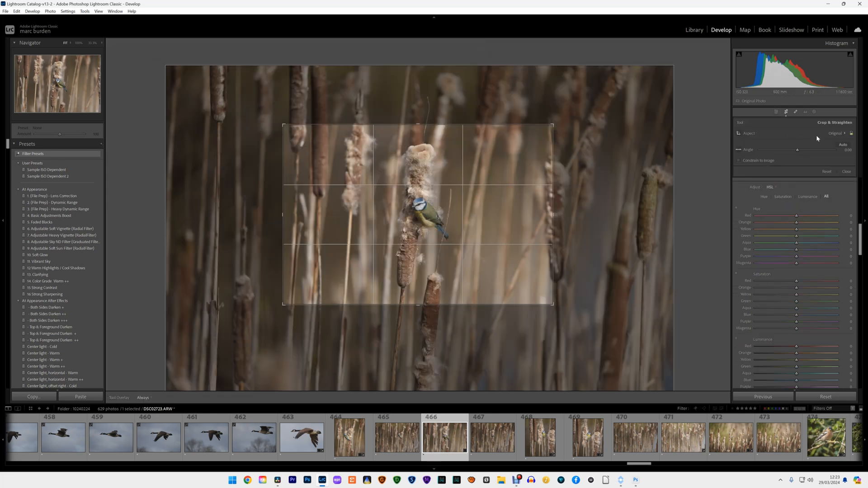
{"action": "left_click", "coordinate": [835, 134]}
{"action": "left_click", "coordinate": [813, 168]}
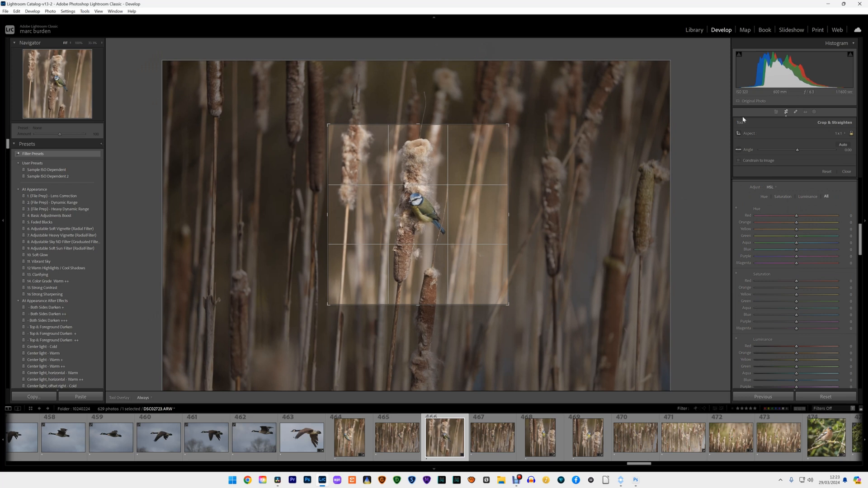
{"action": "left_click", "coordinate": [776, 112]}
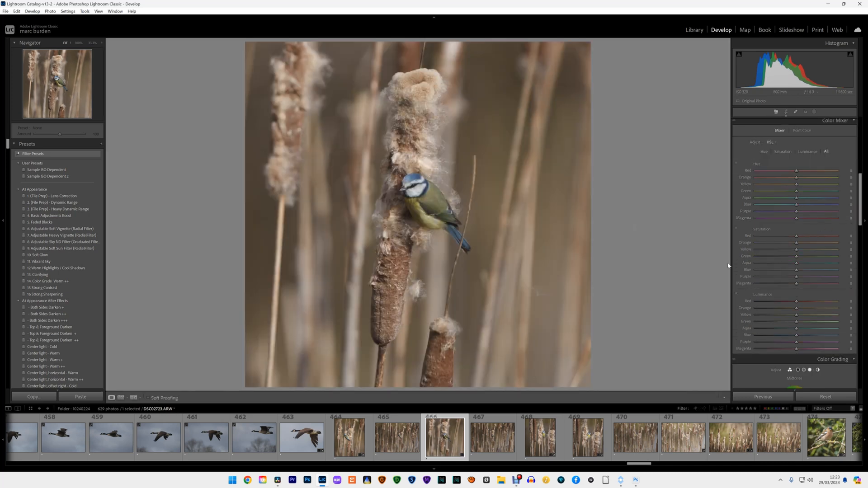
Set the blue tit photo's white balance to Daylight and apply the automatic tone adjustments
{"action": "scroll", "coordinate": [749, 248], "scroll_direction": "up", "scroll_amount": 2}
{"action": "scroll", "coordinate": [749, 248], "scroll_direction": "up", "scroll_amount": 5}
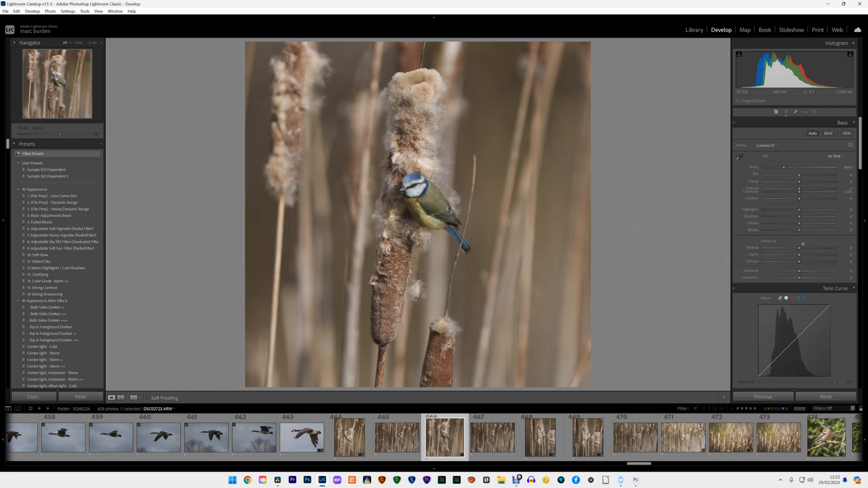
{"action": "left_click", "coordinate": [836, 156]}
{"action": "left_click", "coordinate": [827, 175]}
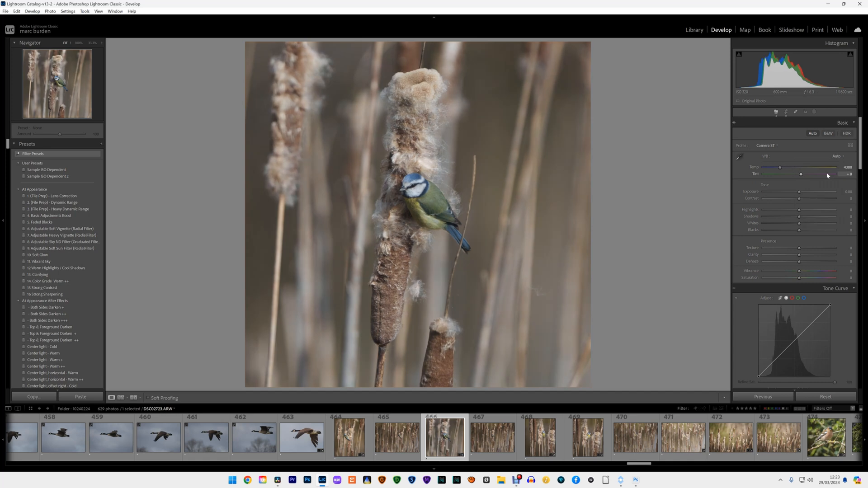
{"action": "left_click", "coordinate": [836, 158]}
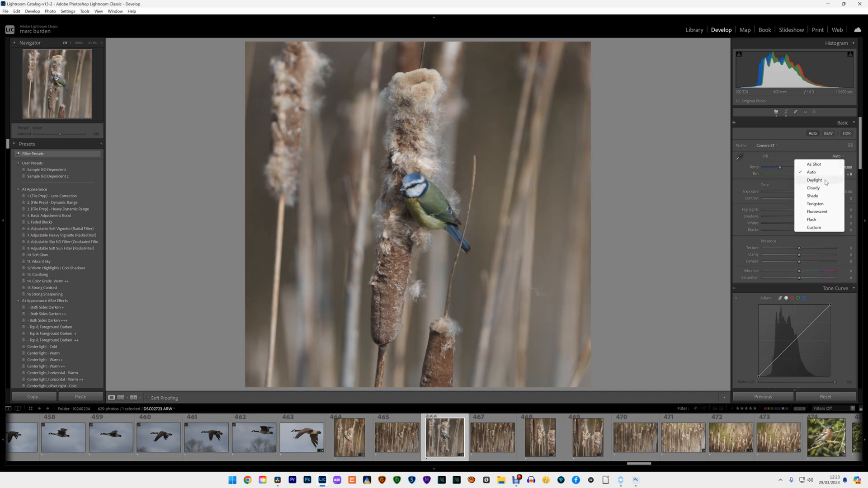
{"action": "left_click", "coordinate": [825, 181]}
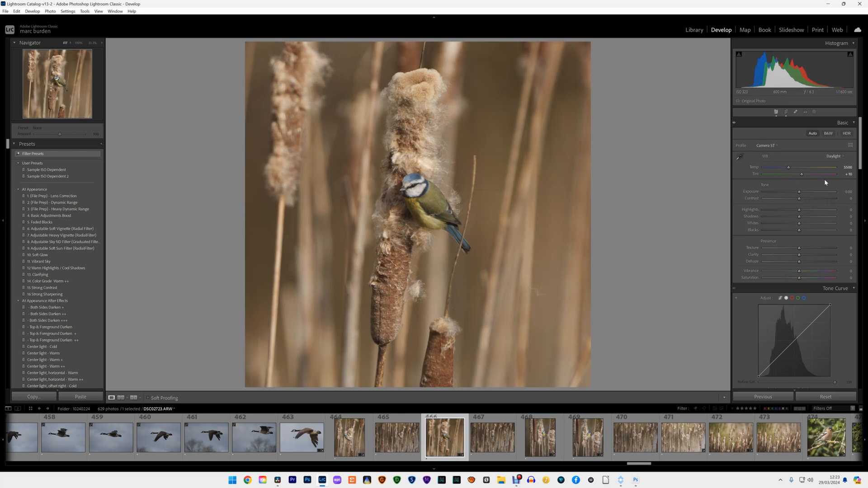
{"action": "left_click", "coordinate": [817, 134]}
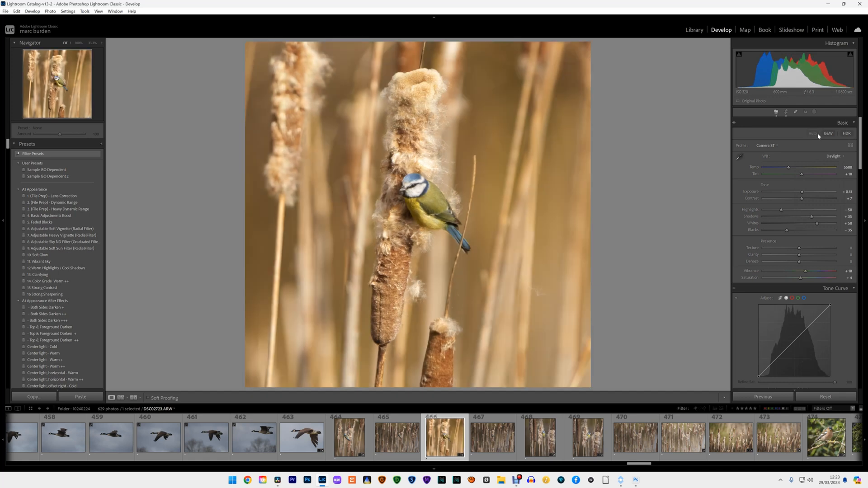
Set the blue tit photo's temperature to 4627, tint to +13 and vibrance to +1
{"action": "left_click_drag", "start_coordinate": [788, 167], "coordinate": [781, 167]}
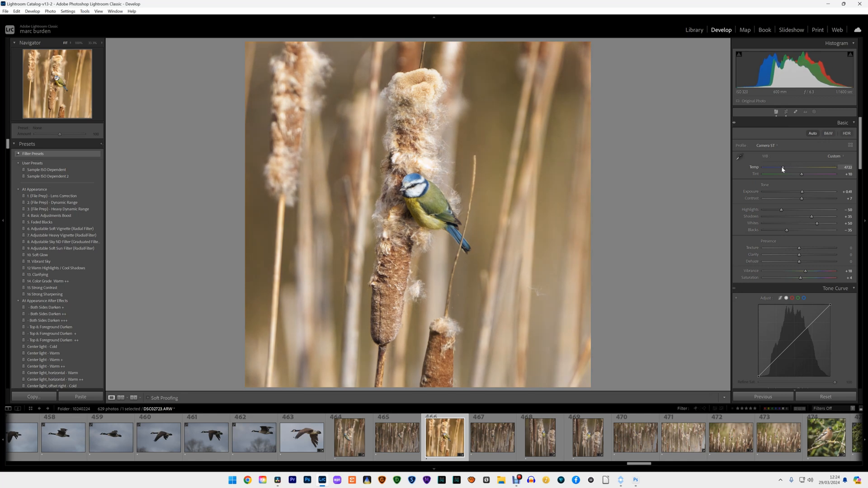
{"action": "left_click_drag", "start_coordinate": [783, 168], "coordinate": [782, 168]}
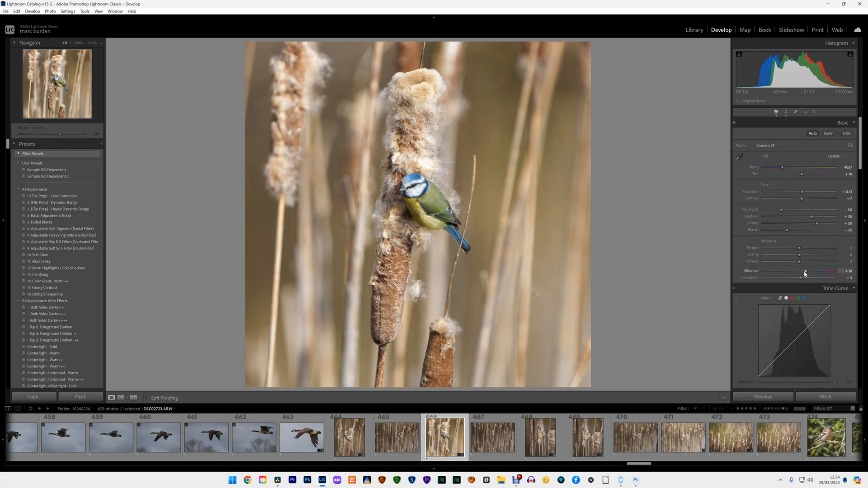
{"action": "left_click_drag", "start_coordinate": [805, 274], "coordinate": [801, 274]}
{"action": "left_click_drag", "start_coordinate": [802, 176], "coordinate": [802, 176]}
Set the green saturation to -23 in the Color Mixer and apply the "1. (File Prep) - Lens Correction" preset
{"action": "scroll", "coordinate": [799, 226], "scroll_direction": "down", "scroll_amount": 10}
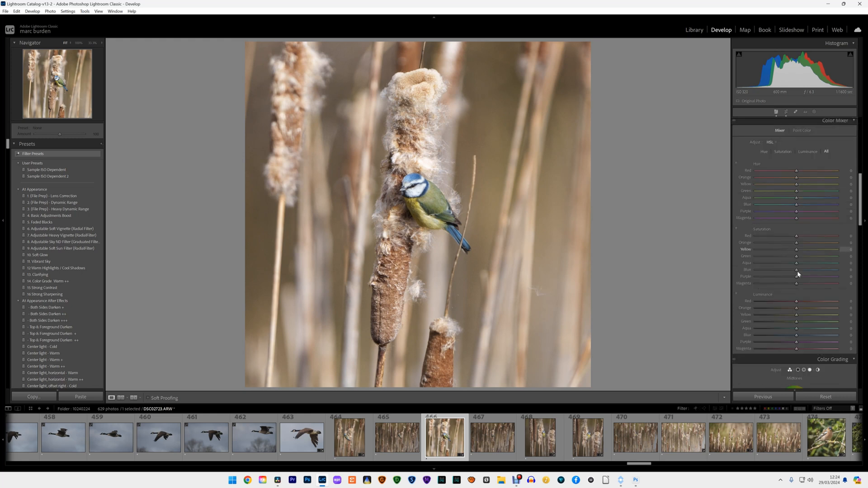
{"action": "left_click_drag", "start_coordinate": [797, 257], "coordinate": [788, 256]}
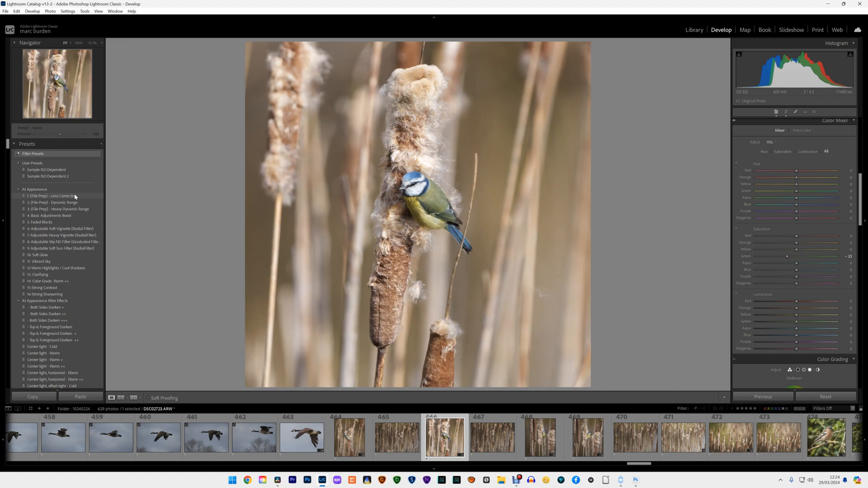
{"action": "scroll", "coordinate": [801, 322], "scroll_direction": "down", "scroll_amount": 5}
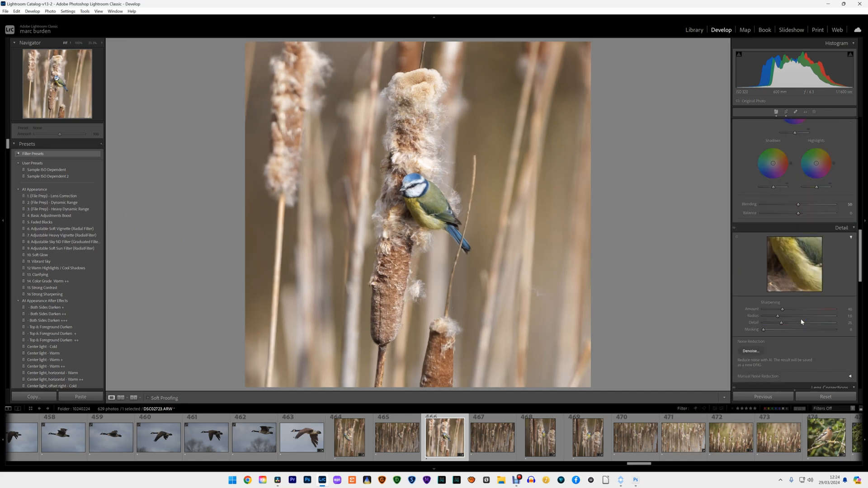
{"action": "left_click", "coordinate": [70, 198]}
{"action": "scroll", "coordinate": [775, 330], "scroll_direction": "down", "scroll_amount": 4}
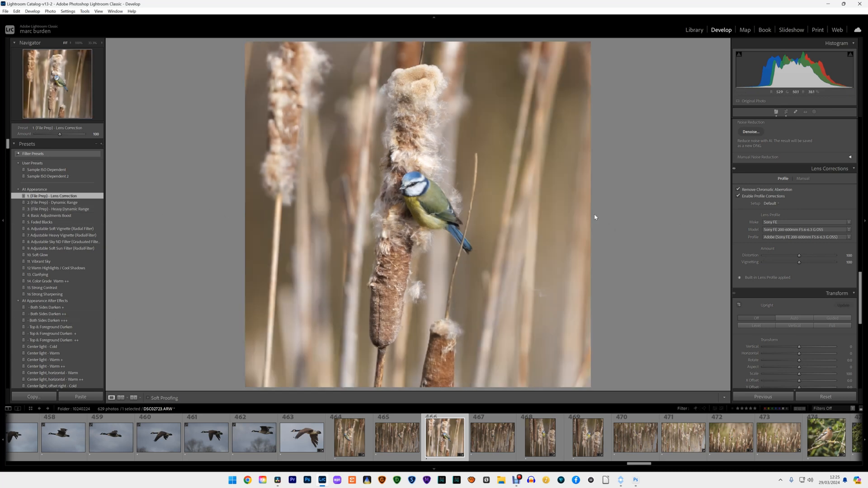
Set the blue tit photo's highlights to -93 and its whites to +47
{"action": "scroll", "coordinate": [736, 210], "scroll_direction": "up", "scroll_amount": 10}
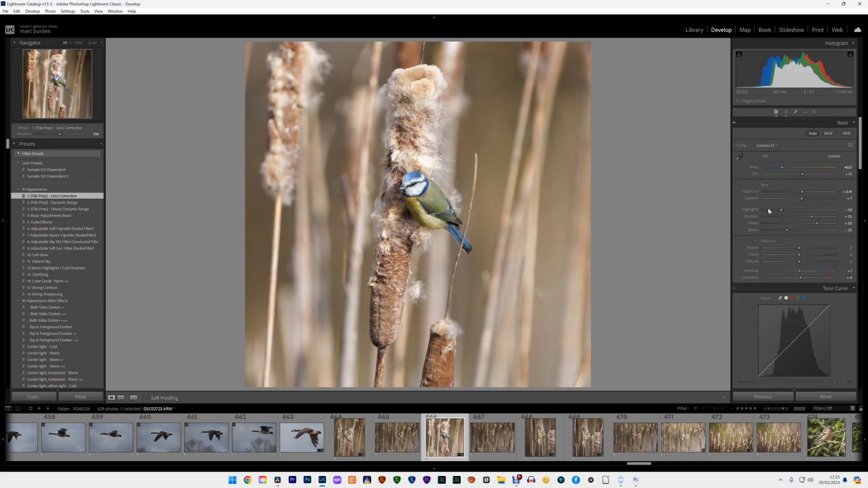
{"action": "left_click_drag", "start_coordinate": [780, 211], "coordinate": [765, 211]}
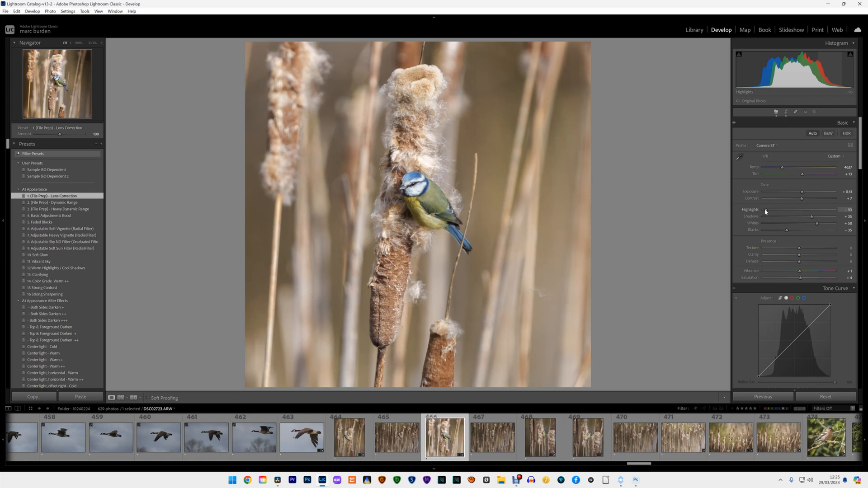
{"action": "left_click_drag", "start_coordinate": [817, 223], "coordinate": [816, 224]}
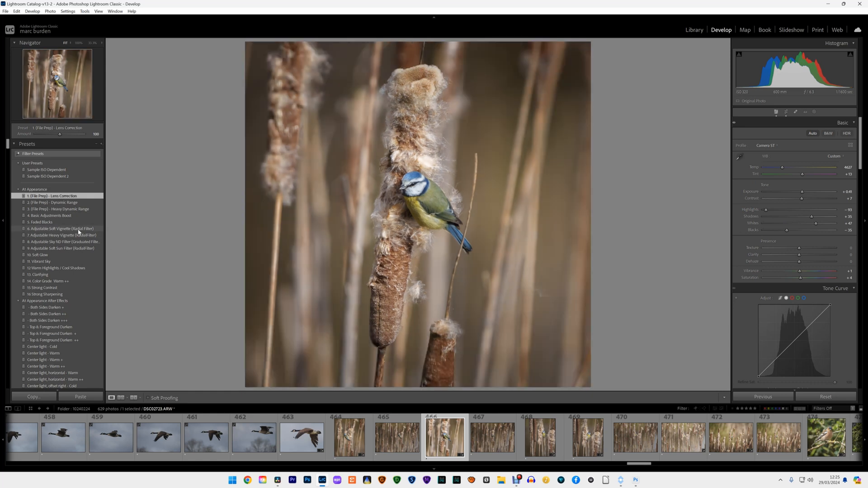
Apply the "Vignette ++++" preset from the AI Appearance After Effects group to the blue tit photo
{"action": "scroll", "coordinate": [75, 262], "scroll_direction": "down", "scroll_amount": 5}
{"action": "scroll", "coordinate": [74, 262], "scroll_direction": "down", "scroll_amount": 5}
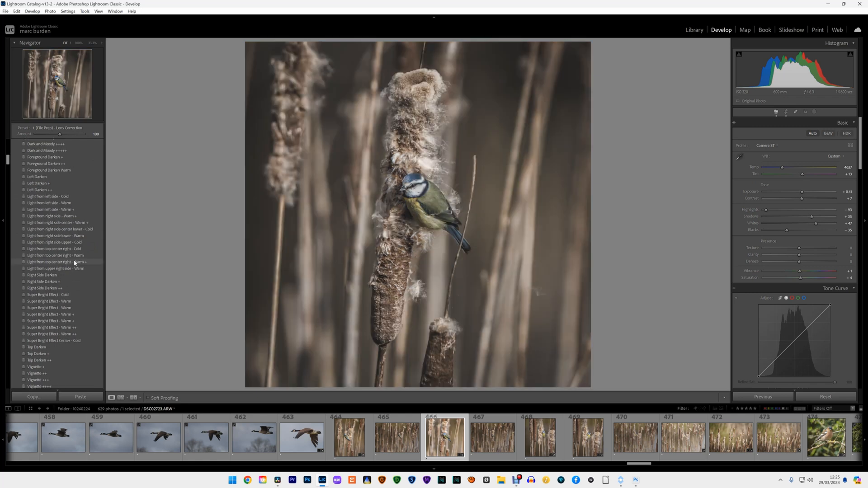
{"action": "scroll", "coordinate": [75, 262], "scroll_direction": "down", "scroll_amount": 5}
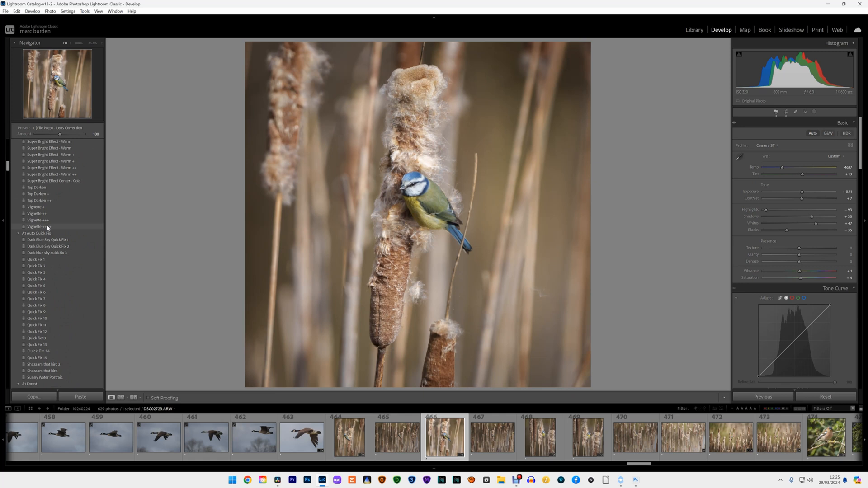
{"action": "left_click", "coordinate": [48, 227]}
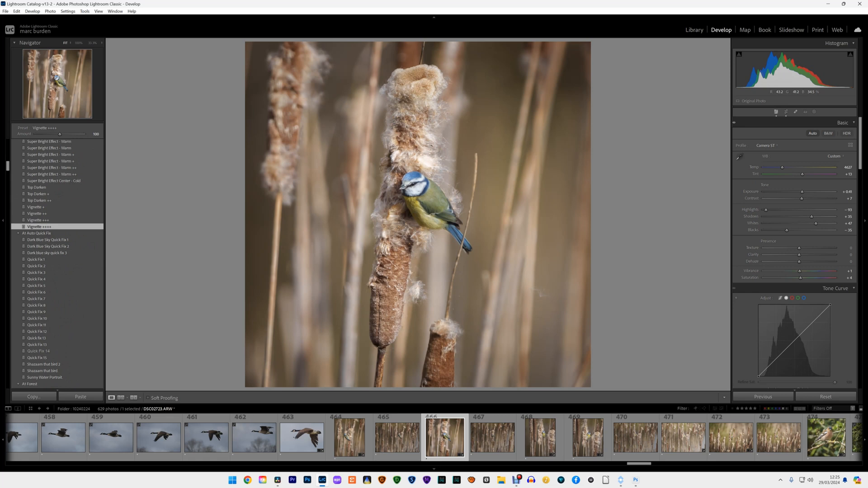
{"action": "right_click", "coordinate": [385, 290]}
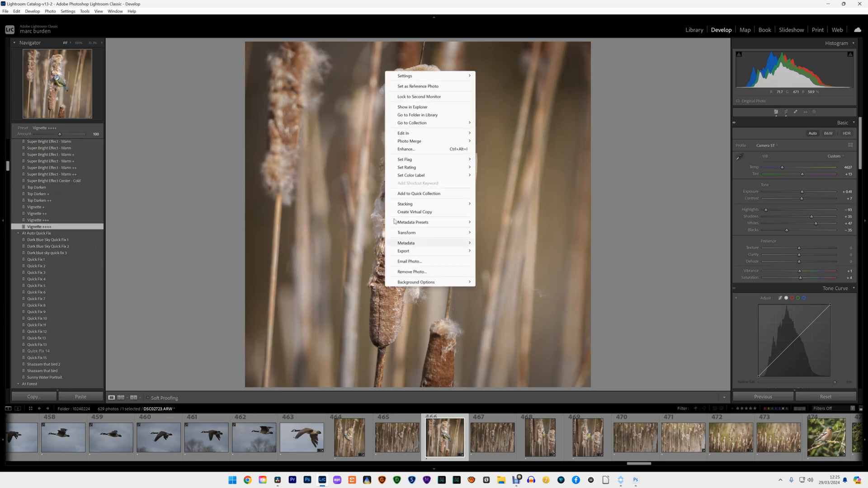
{"action": "left_click", "coordinate": [319, 178]}
{"action": "left_click", "coordinate": [399, 196]}
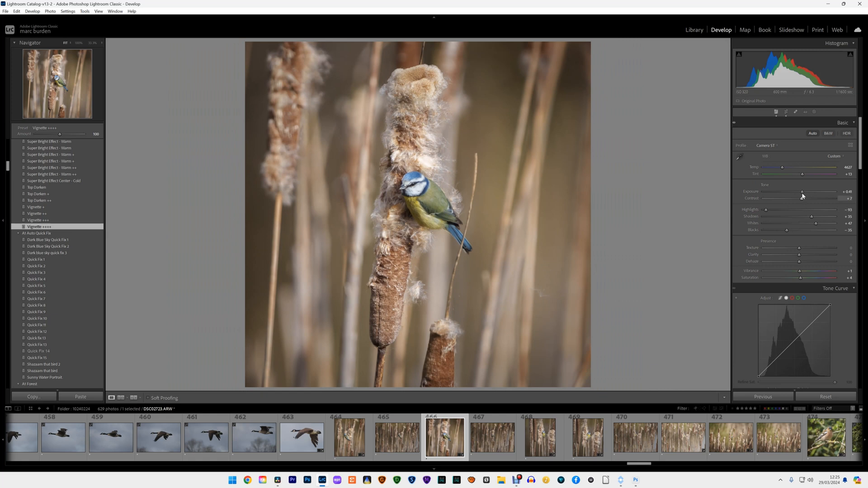
Set the exposure to +0.48 and contrast to -1, raise dehaze slightly, and compare the blue tit photo before and after
{"action": "left_click_drag", "start_coordinate": [802, 194], "coordinate": [799, 200]}
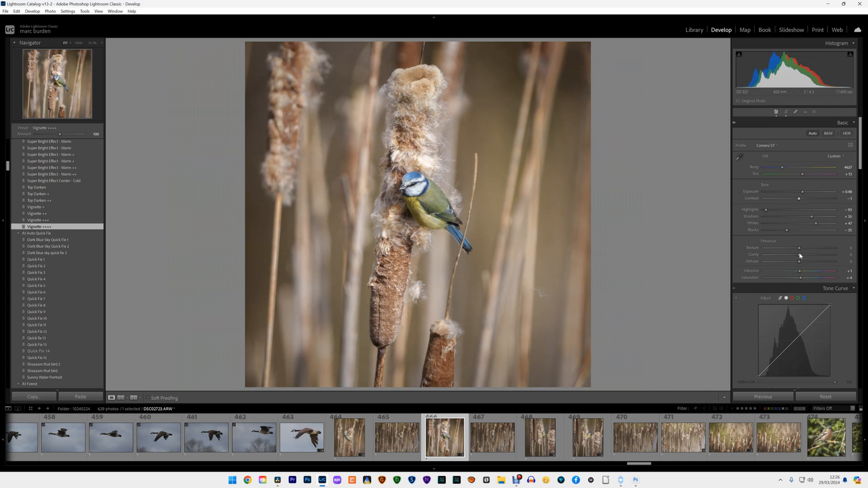
{"action": "left_click_drag", "start_coordinate": [799, 261], "coordinate": [801, 262]}
{"action": "left_click", "coordinate": [133, 398]}
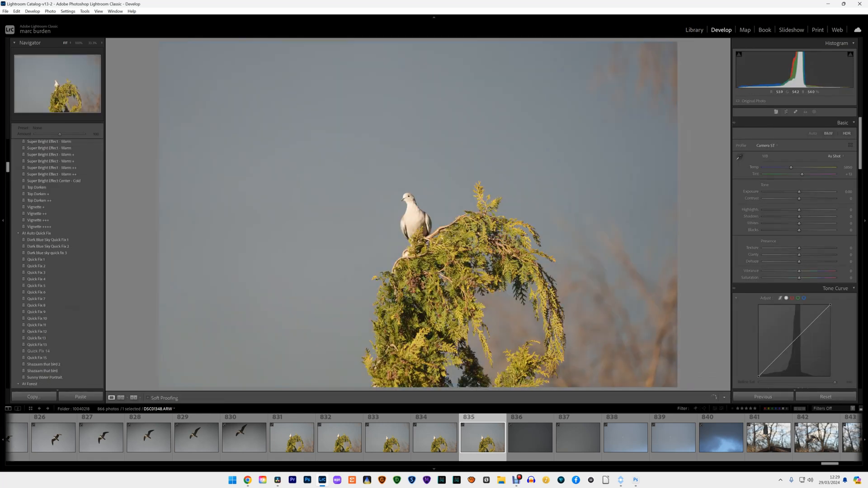
Browse through the preset groups and preview their looks on the dove photo DSC01348.ARW
{"action": "scroll", "coordinate": [17, 246], "scroll_direction": "up", "scroll_amount": 10}
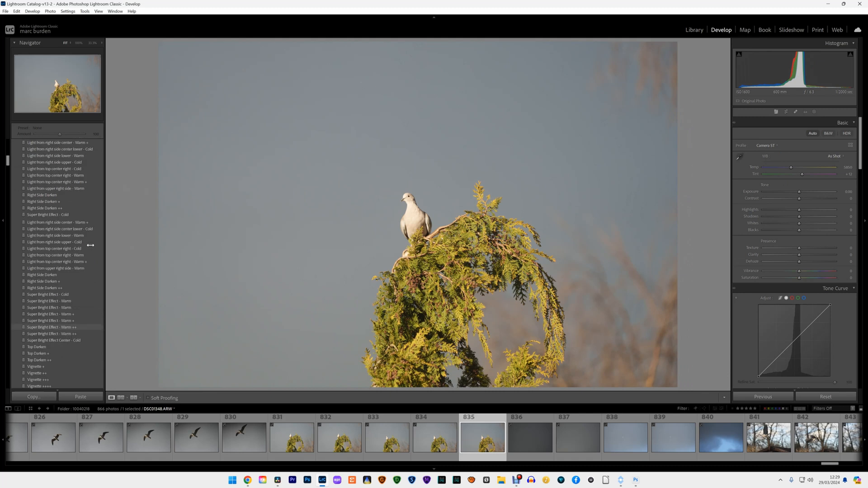
{"action": "scroll", "coordinate": [16, 247], "scroll_direction": "up", "scroll_amount": 5}
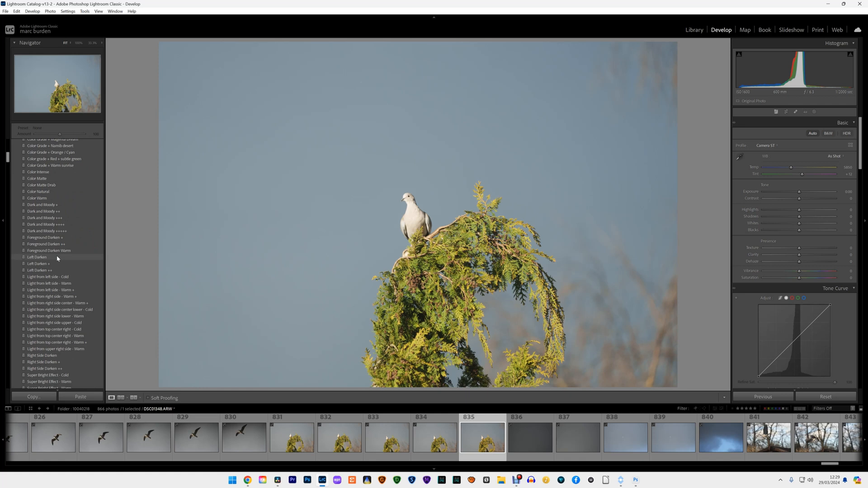
{"action": "scroll", "coordinate": [58, 258], "scroll_direction": "down", "scroll_amount": 5}
{"action": "scroll", "coordinate": [57, 259], "scroll_direction": "down", "scroll_amount": 10}
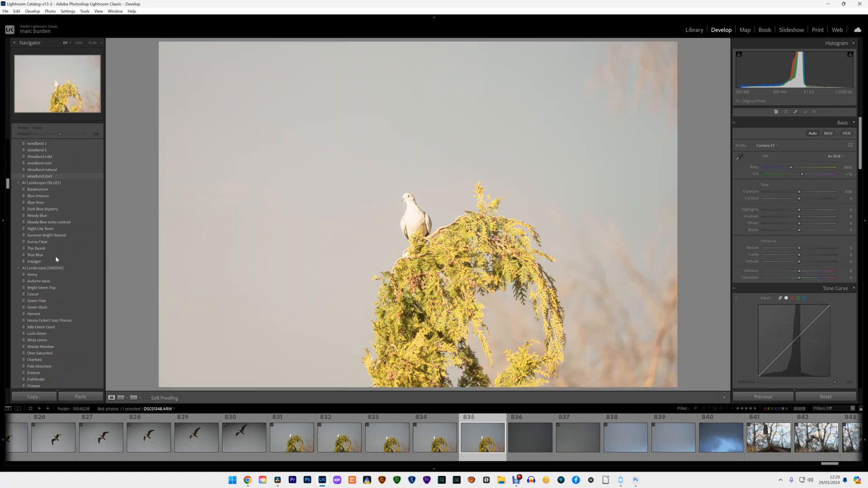
{"action": "scroll", "coordinate": [55, 260], "scroll_direction": "down", "scroll_amount": 10}
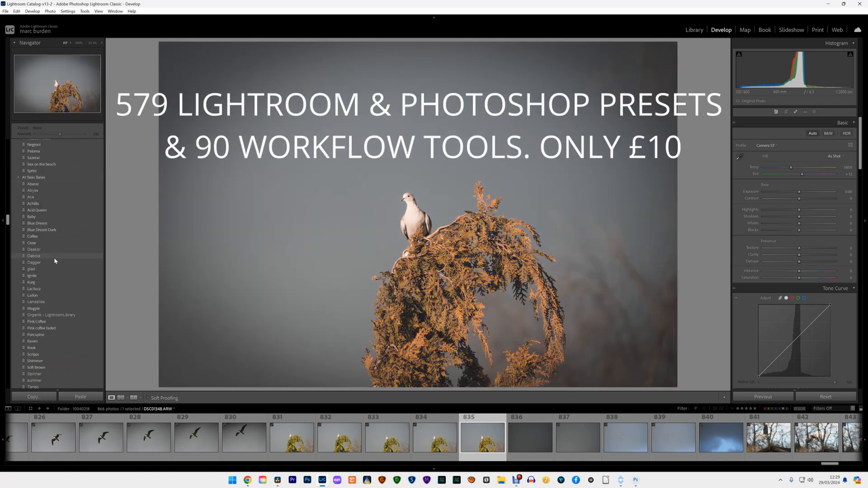
{"action": "scroll", "coordinate": [53, 258], "scroll_direction": "down", "scroll_amount": 10}
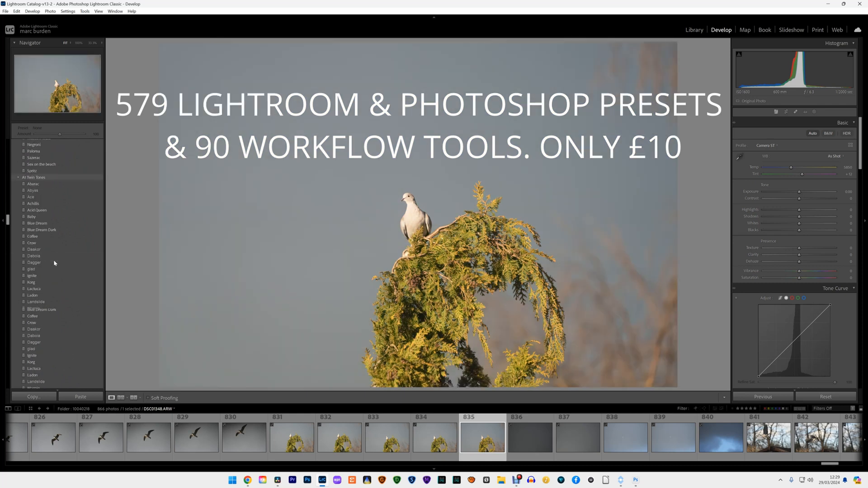
{"action": "scroll", "coordinate": [59, 230], "scroll_direction": "down", "scroll_amount": 10}
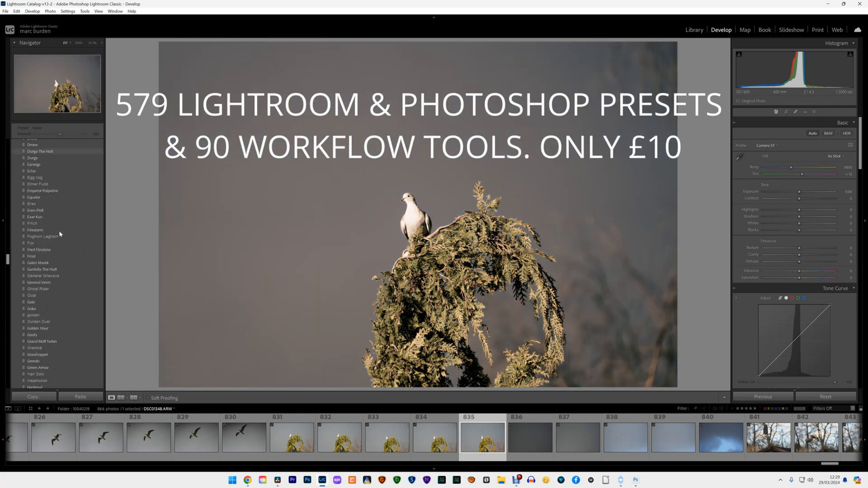
{"action": "scroll", "coordinate": [59, 233], "scroll_direction": "down", "scroll_amount": 10}
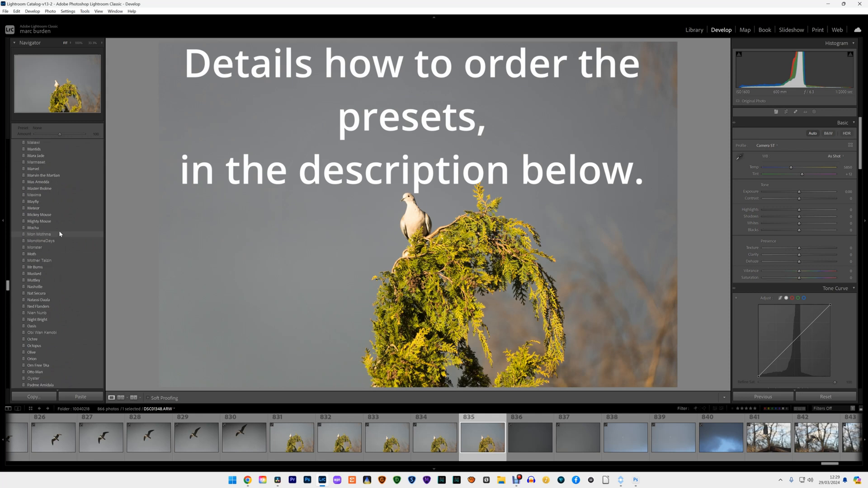
{"action": "scroll", "coordinate": [59, 233], "scroll_direction": "down", "scroll_amount": 10}
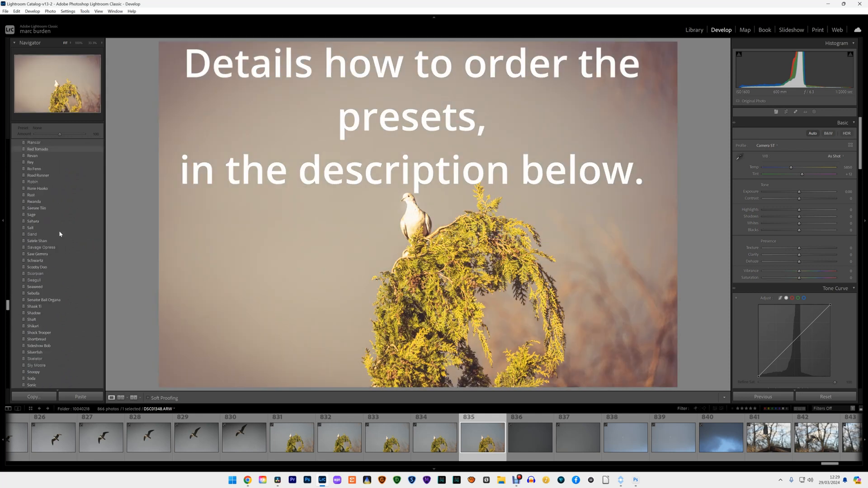
{"action": "scroll", "coordinate": [59, 234], "scroll_direction": "down", "scroll_amount": 10}
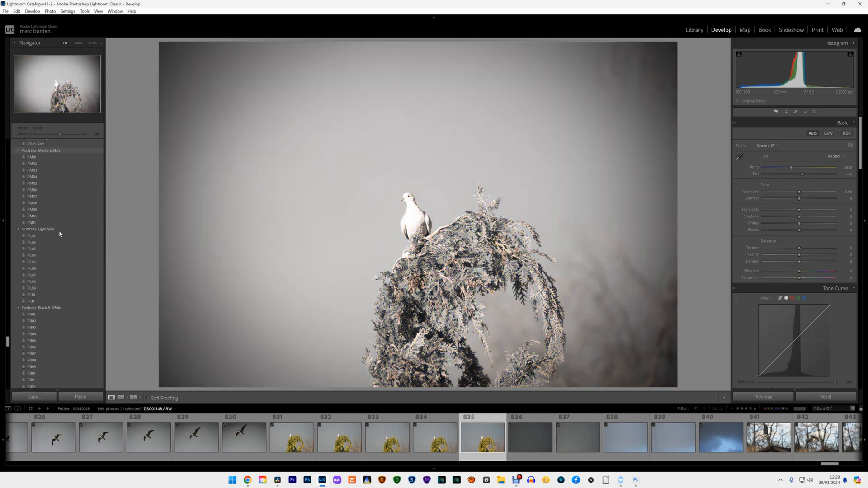
{"action": "scroll", "coordinate": [59, 233], "scroll_direction": "up", "scroll_amount": 10}
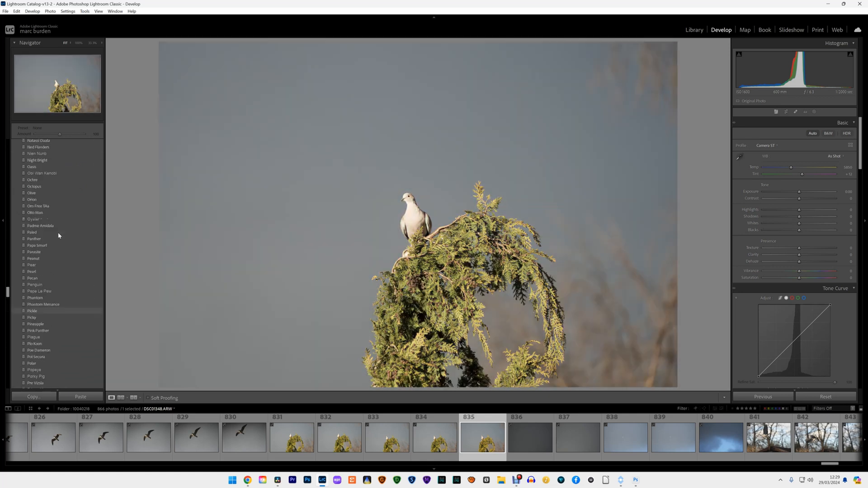
{"action": "scroll", "coordinate": [58, 235], "scroll_direction": "up", "scroll_amount": 15}
{"action": "scroll", "coordinate": [56, 234], "scroll_direction": "up", "scroll_amount": 10}
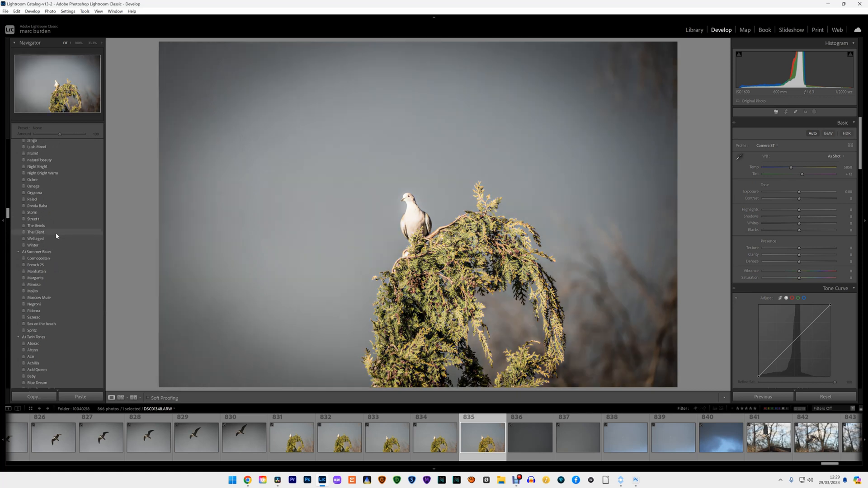
{"action": "scroll", "coordinate": [56, 235], "scroll_direction": "up", "scroll_amount": 5}
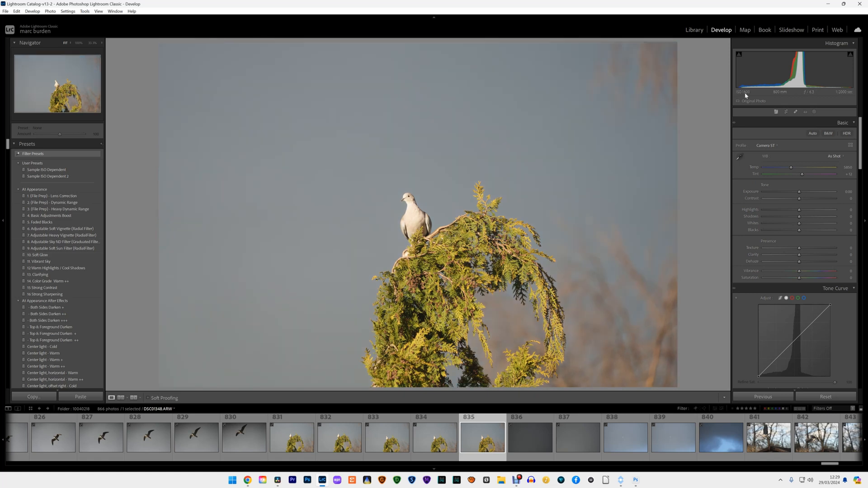
Crop the dove photo to a 1 x 1 square, tightened around the dove and the evergreen below it
{"action": "left_click", "coordinate": [787, 114]}
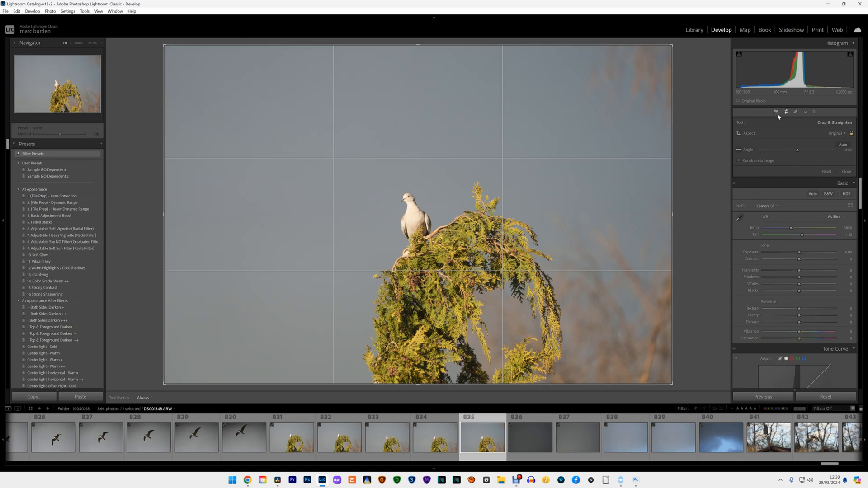
{"action": "left_click", "coordinate": [834, 133]}
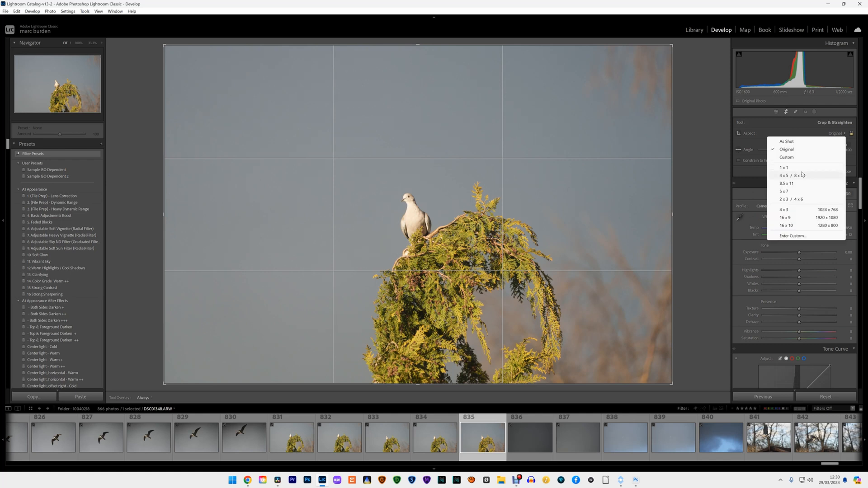
{"action": "left_click", "coordinate": [820, 174]}
{"action": "left_click", "coordinate": [839, 133]}
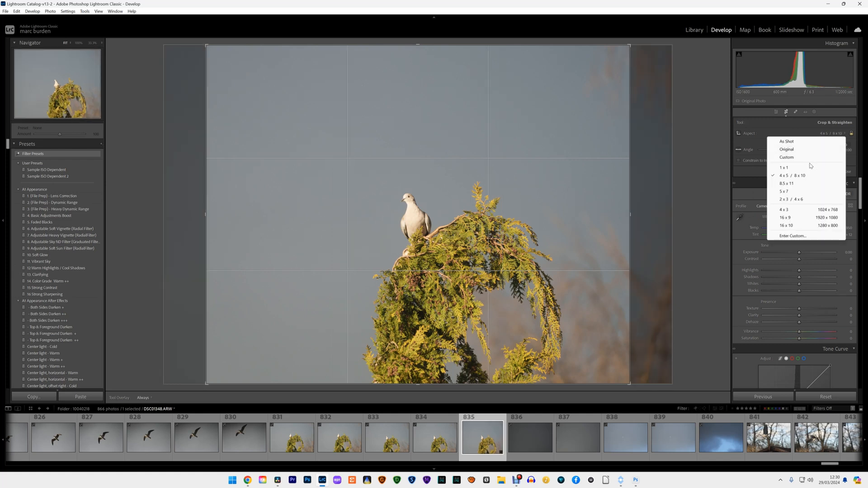
{"action": "left_click", "coordinate": [811, 167]}
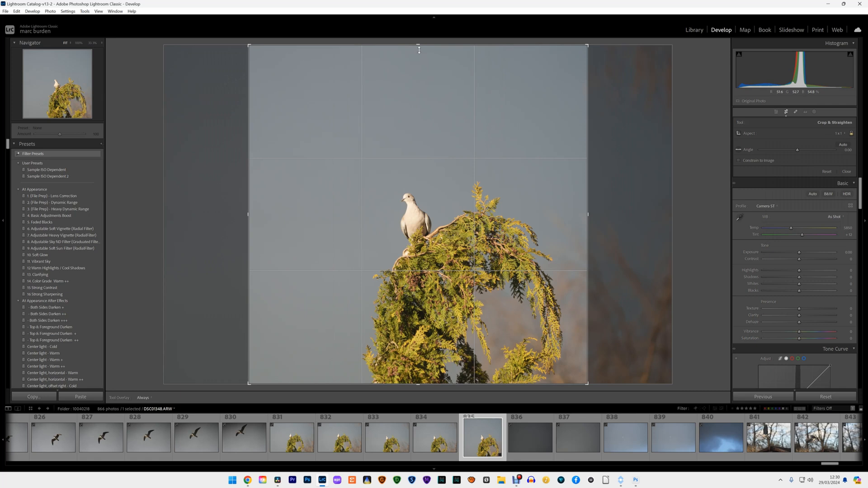
{"action": "left_click_drag", "start_coordinate": [420, 46], "coordinate": [417, 141]}
{"action": "left_click_drag", "start_coordinate": [406, 212], "coordinate": [367, 191]}
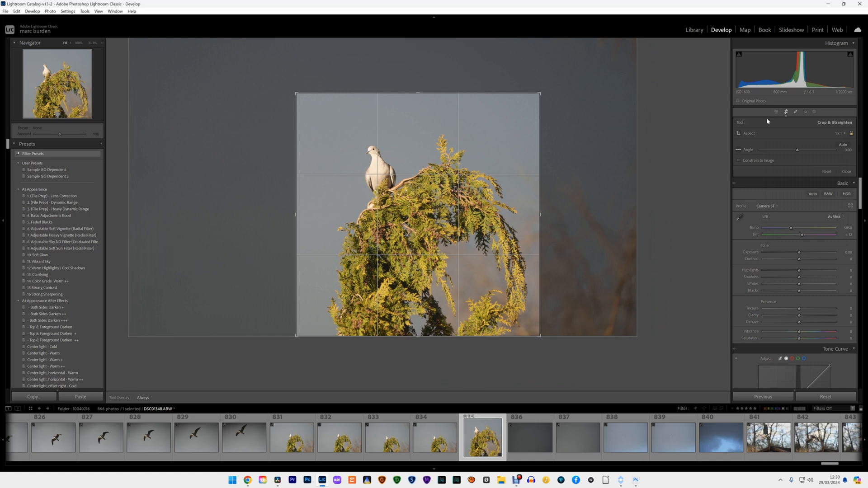
{"action": "key", "text": "r"}
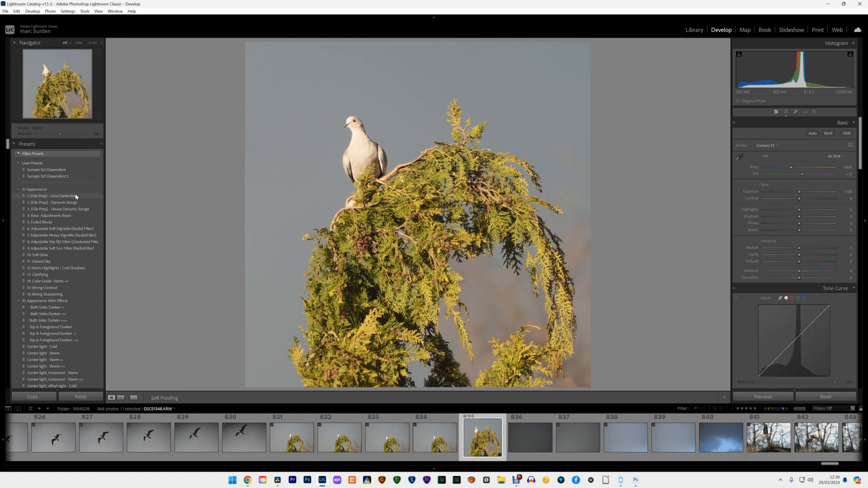
Apply the "1. (File Prep) - Lens Correction" preset to the dove photo and check its lens profile settings
{"action": "left_click", "coordinate": [68, 198]}
{"action": "scroll", "coordinate": [807, 240], "scroll_direction": "down", "scroll_amount": 3}
{"action": "scroll", "coordinate": [806, 241], "scroll_direction": "down", "scroll_amount": 10}
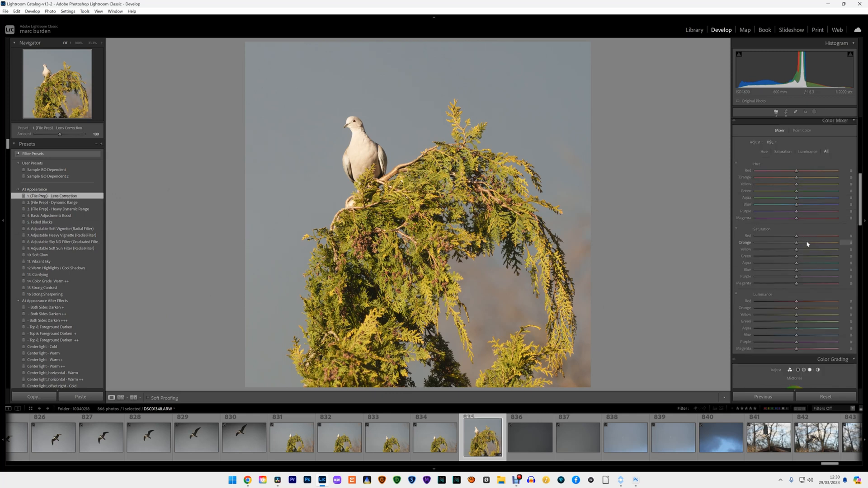
{"action": "scroll", "coordinate": [764, 284], "scroll_direction": "down", "scroll_amount": 3}
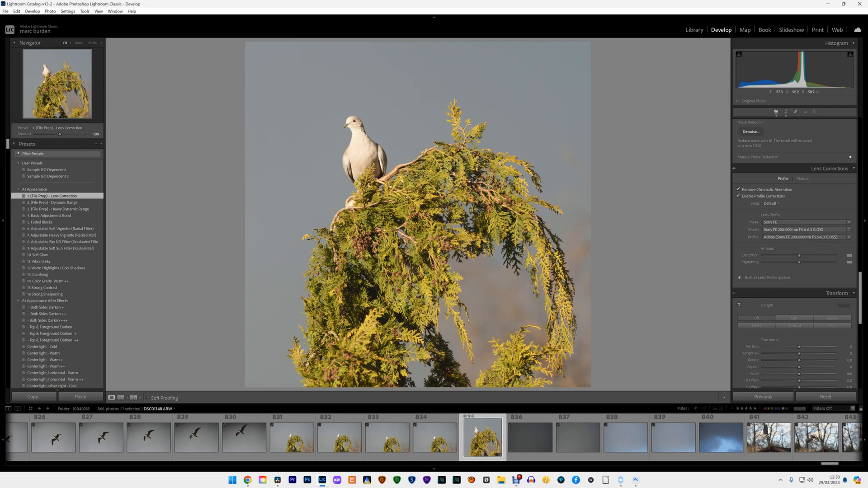
Apply the "3. (File Prep) - Heavy Dynamic Range" and "4. Basic Adjustments Boost" presets, reducing the boost amount to 32
{"action": "left_click", "coordinate": [71, 209]}
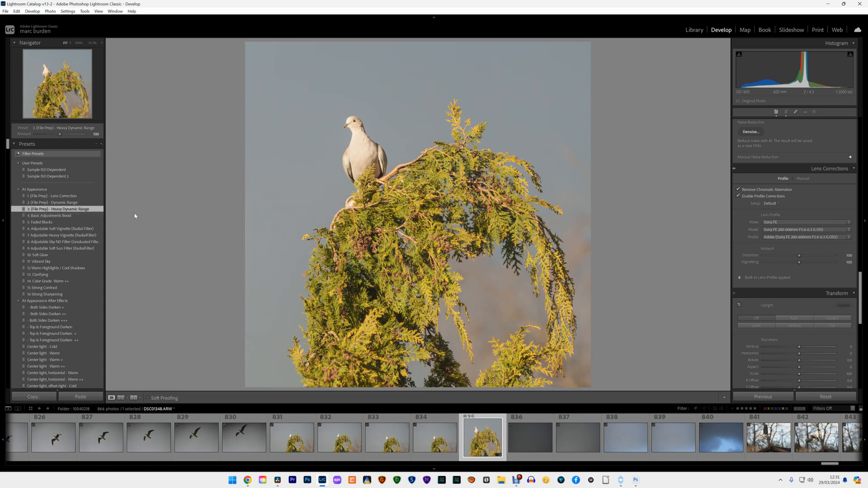
{"action": "left_click", "coordinate": [70, 216]}
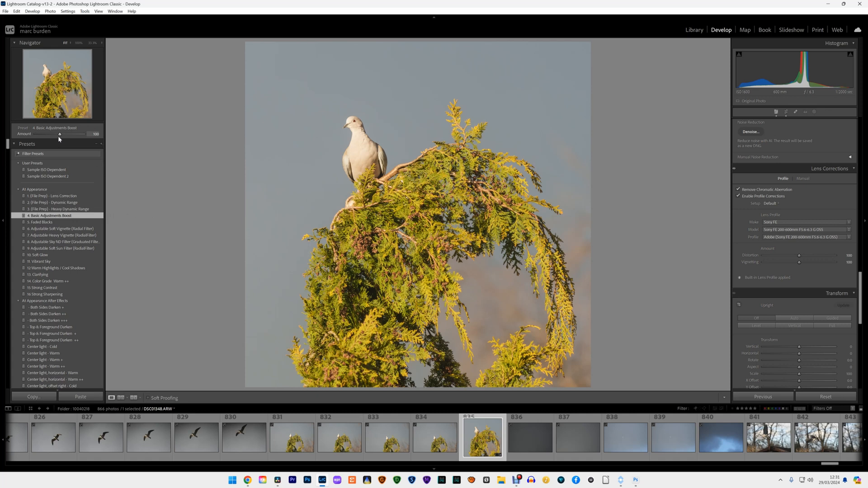
{"action": "left_click_drag", "start_coordinate": [59, 136], "coordinate": [43, 133]}
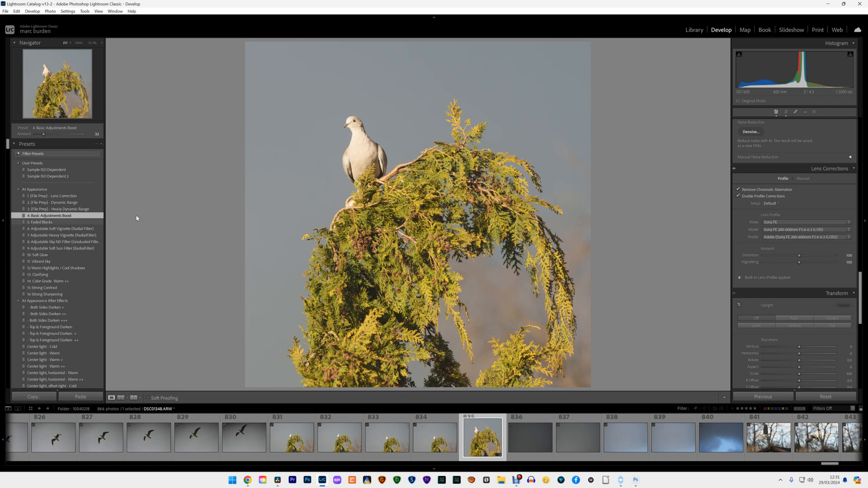
Inspect the dove at 100% and apply the "5. Faded Blacks" preset
{"action": "left_click", "coordinate": [358, 180]}
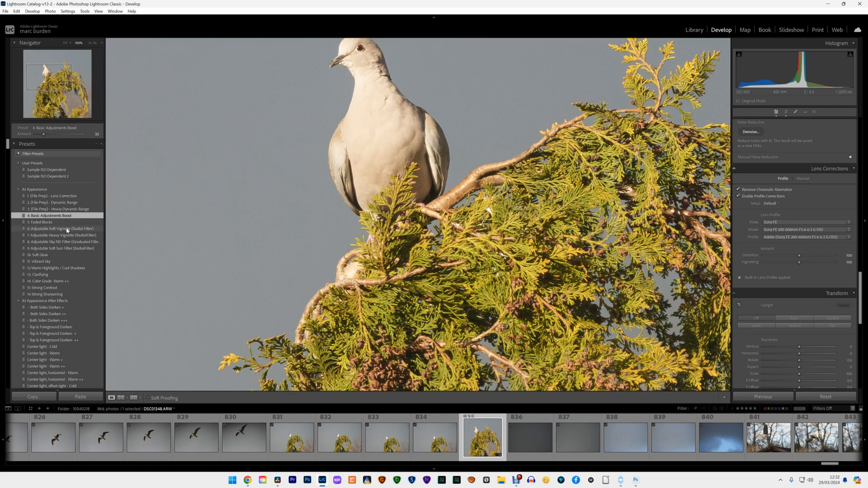
{"action": "left_click", "coordinate": [46, 222]}
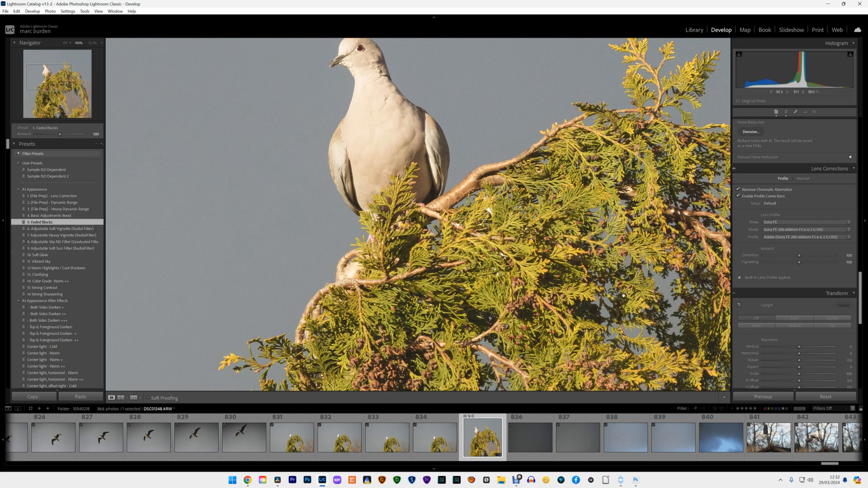
{"action": "left_click", "coordinate": [316, 192]}
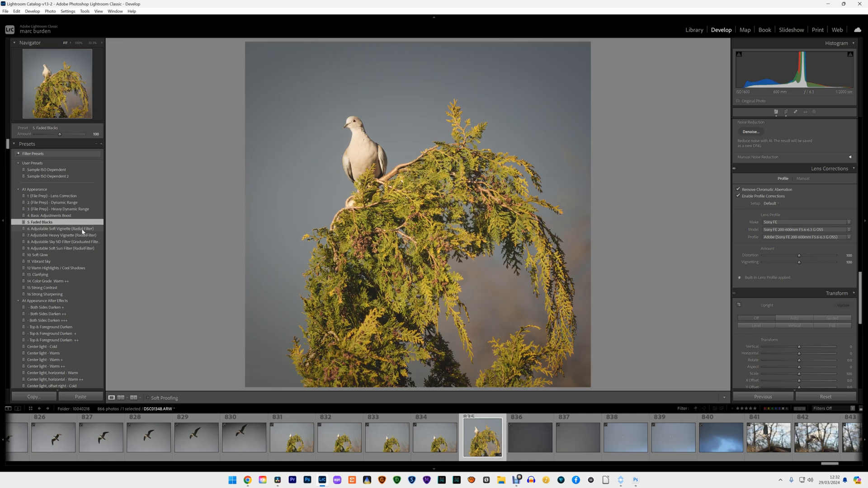
Apply the "6. Adjustable Soft Vignette (Radial Filter)" preset and reduce its mask amount to 86
{"action": "left_click", "coordinate": [83, 229]}
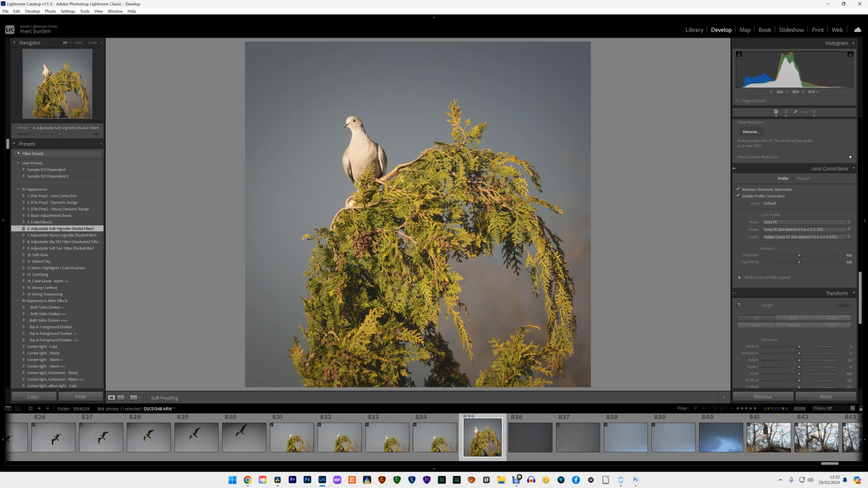
{"action": "scroll", "coordinate": [794, 251], "scroll_direction": "up", "scroll_amount": 10}
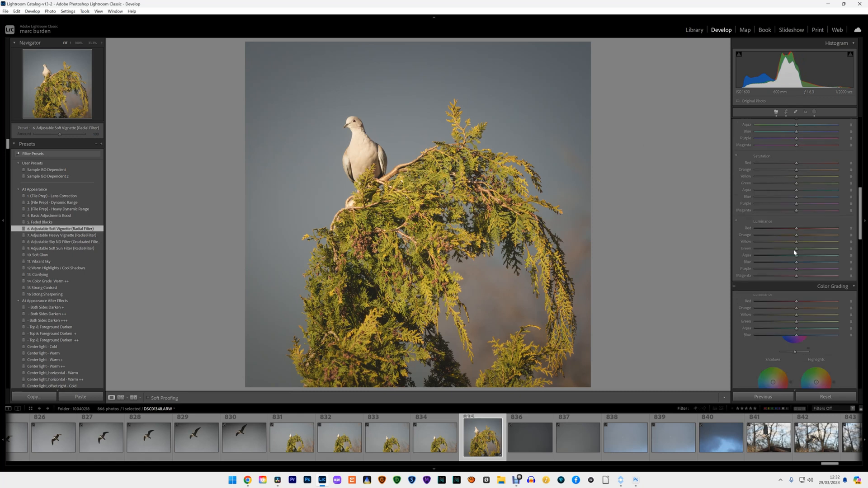
{"action": "scroll", "coordinate": [794, 251], "scroll_direction": "up", "scroll_amount": 3}
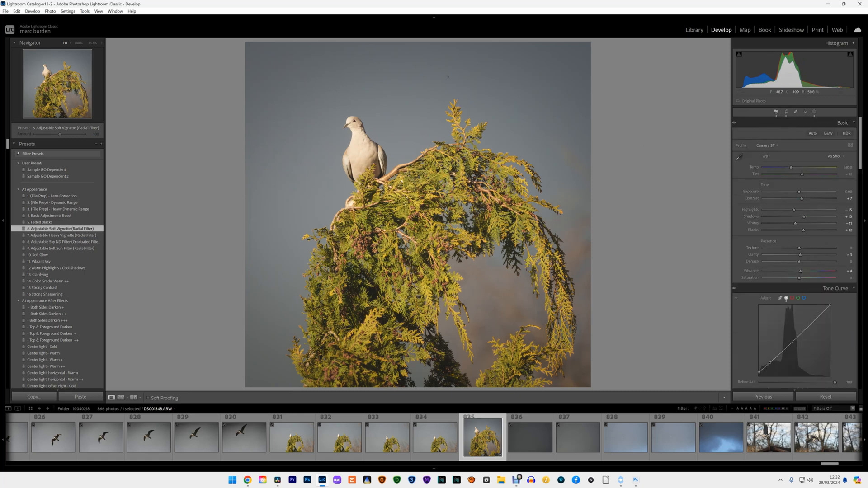
{"action": "left_click", "coordinate": [814, 112]}
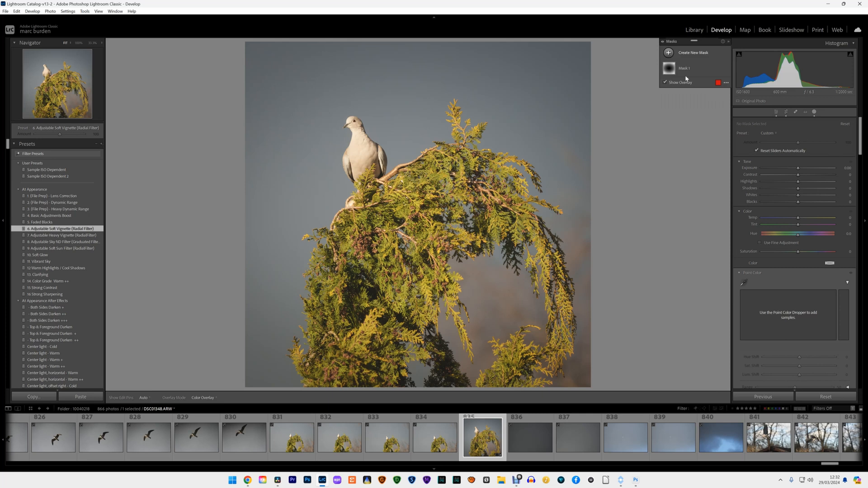
{"action": "mouse_move", "coordinate": [672, 69]}
{"action": "left_click_drag", "start_coordinate": [798, 170], "coordinate": [788, 166]}
{"action": "left_click_drag", "start_coordinate": [785, 169], "coordinate": [816, 168]}
{"action": "left_click", "coordinate": [670, 71]}
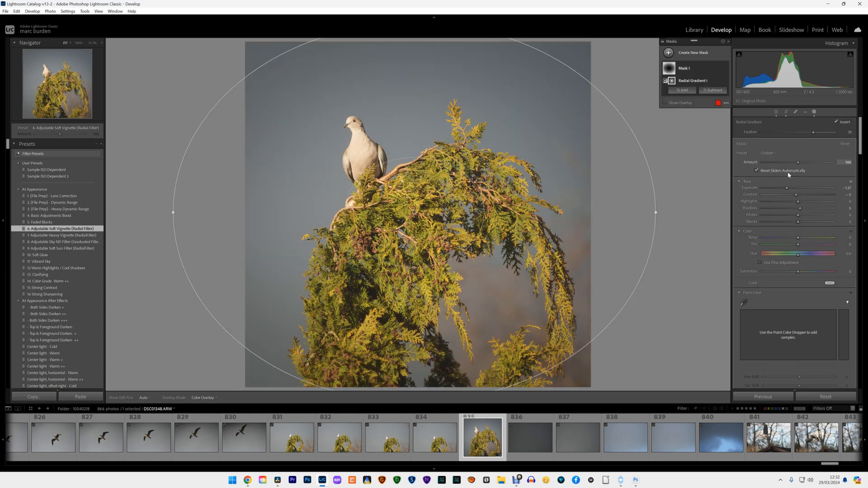
{"action": "mouse_move", "coordinate": [797, 162]}
{"action": "left_mouse_down"}
{"action": "mouse_move", "coordinate": [773, 164]}
{"action": "mouse_move", "coordinate": [793, 161]}
{"action": "left_mouse_up"}
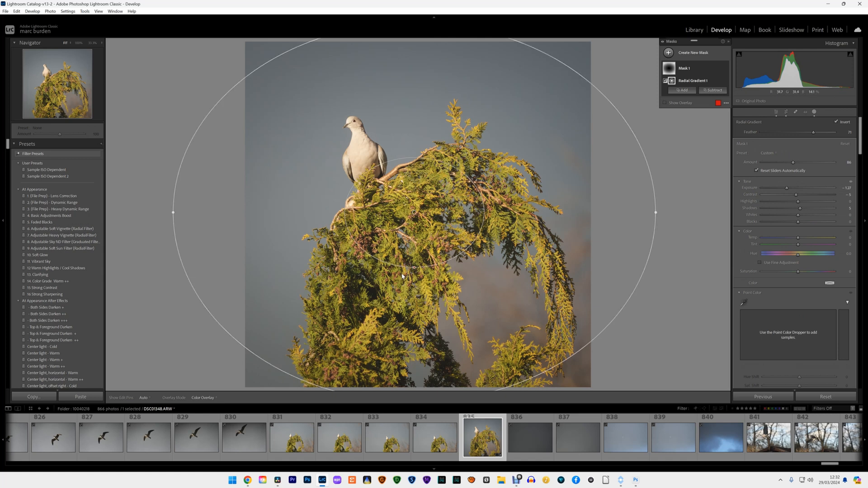
{"action": "left_click", "coordinate": [776, 112]}
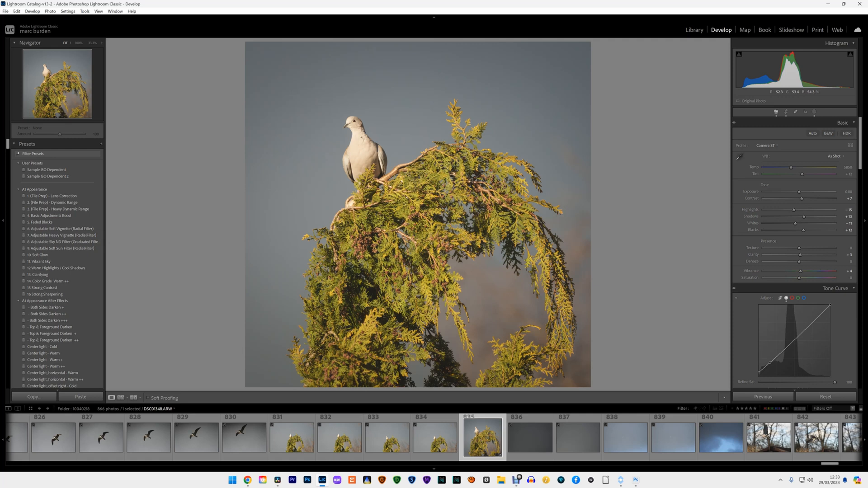
Apply the "9. Adjustable Soft Sun Filter (RadialFilter)" preset and move its radial gradient onto the dove
{"action": "left_click", "coordinate": [84, 250]}
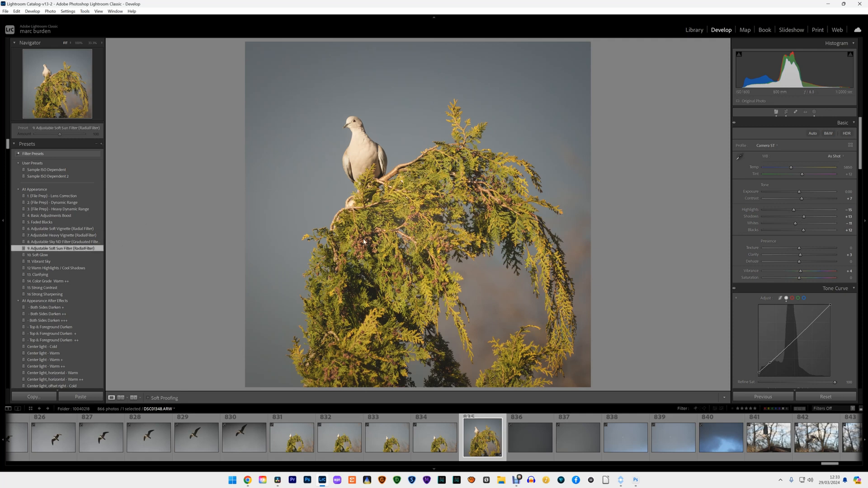
{"action": "left_click", "coordinate": [814, 113]}
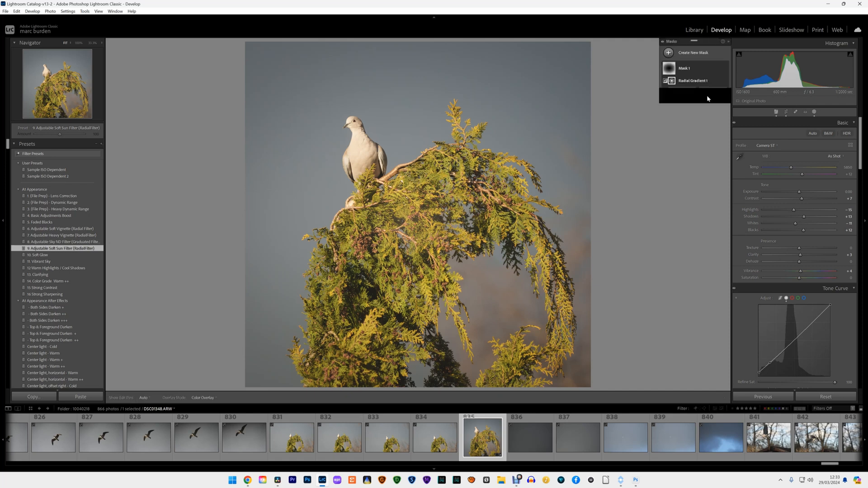
{"action": "left_click", "coordinate": [670, 72]}
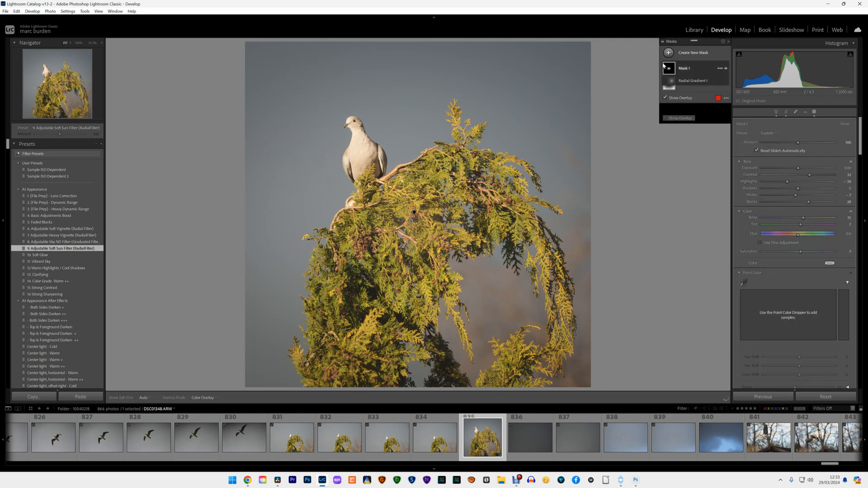
{"action": "left_click", "coordinate": [414, 213]}
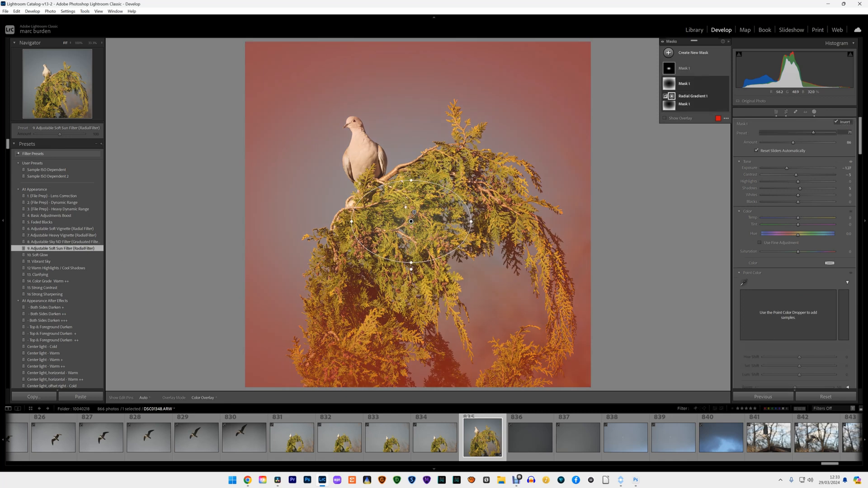
{"action": "left_click", "coordinate": [411, 221]}
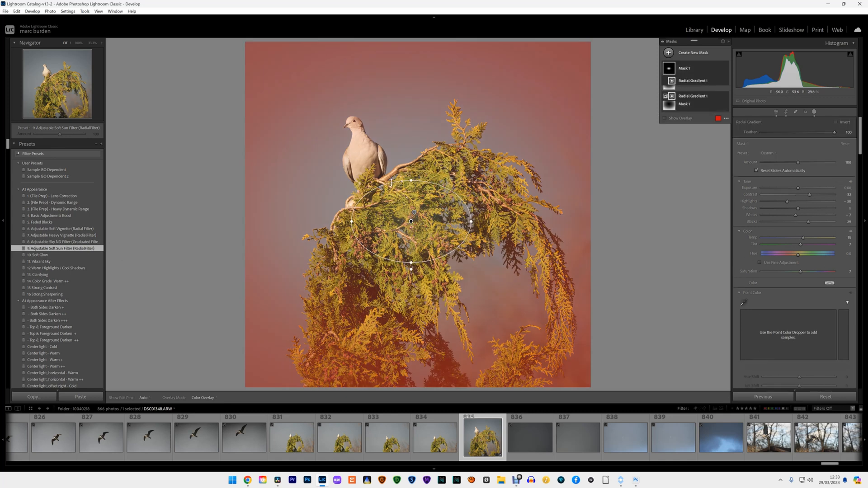
{"action": "left_click_drag", "start_coordinate": [411, 222], "coordinate": [361, 150]}
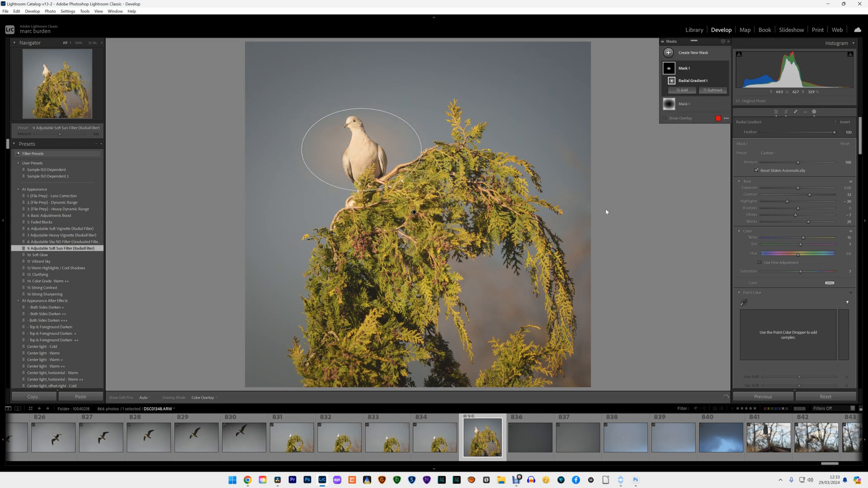
Compare the photo with and without the sun filter mask on the dove, and leave that mask hidden
{"action": "left_click", "coordinate": [726, 68]}
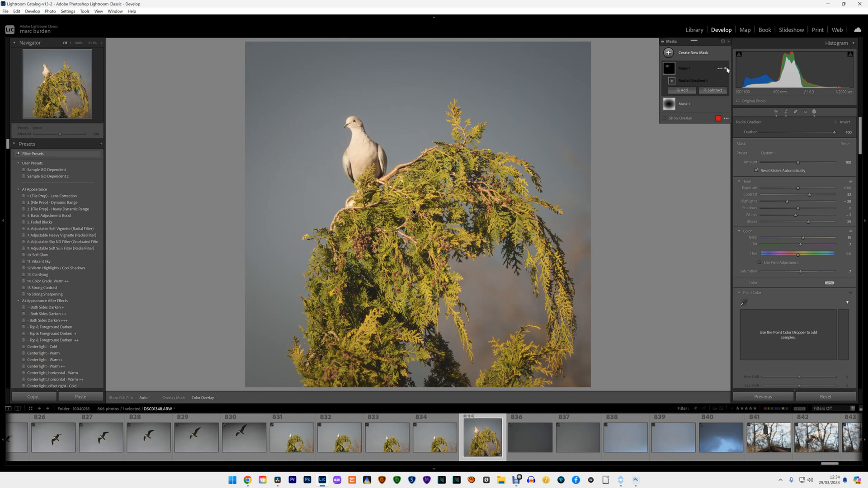
{"action": "left_click", "coordinate": [726, 69]}
{"action": "left_click", "coordinate": [725, 68]}
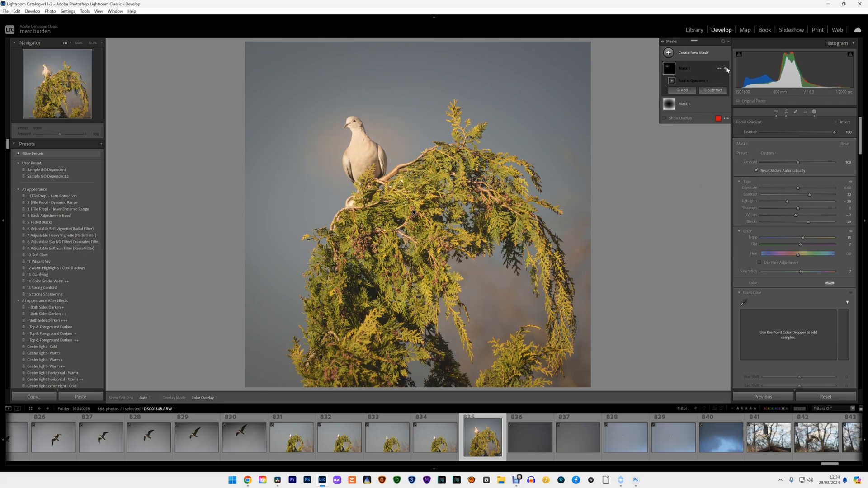
{"action": "left_click", "coordinate": [726, 68]}
{"action": "left_click", "coordinate": [726, 69]}
{"action": "left_click", "coordinate": [725, 69]}
{"action": "left_click", "coordinate": [726, 68]}
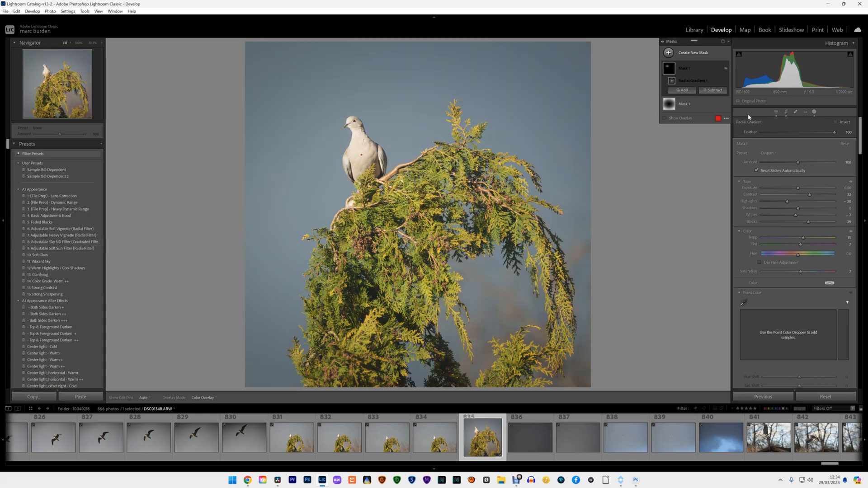
{"action": "left_click", "coordinate": [776, 112]}
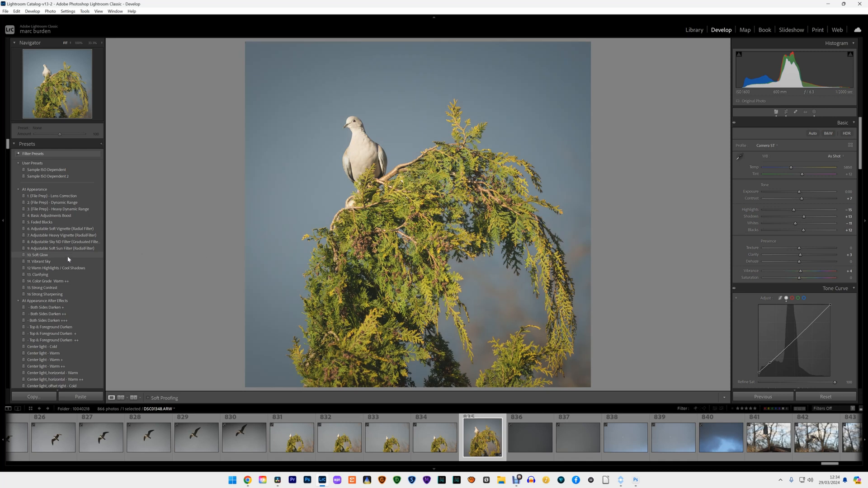
Apply the "Soft Glow", "Warm Highlights / Cool Shadows" and "Clarifying" presets to the dove photo, with the Clarifying amount at 50
{"action": "left_click", "coordinate": [68, 257]}
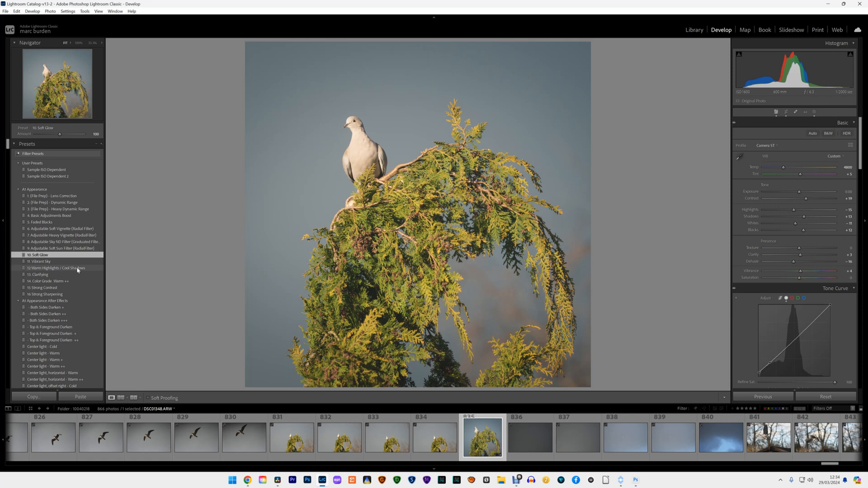
{"action": "left_click", "coordinate": [77, 268]}
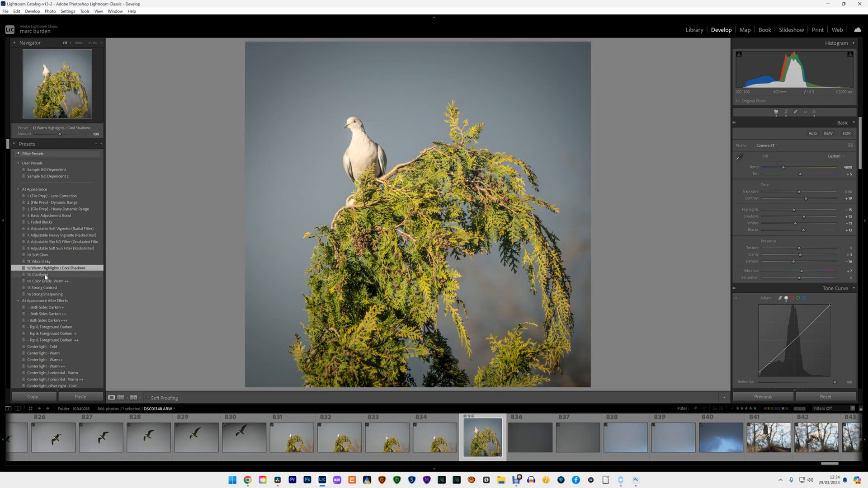
{"action": "left_click", "coordinate": [45, 274]}
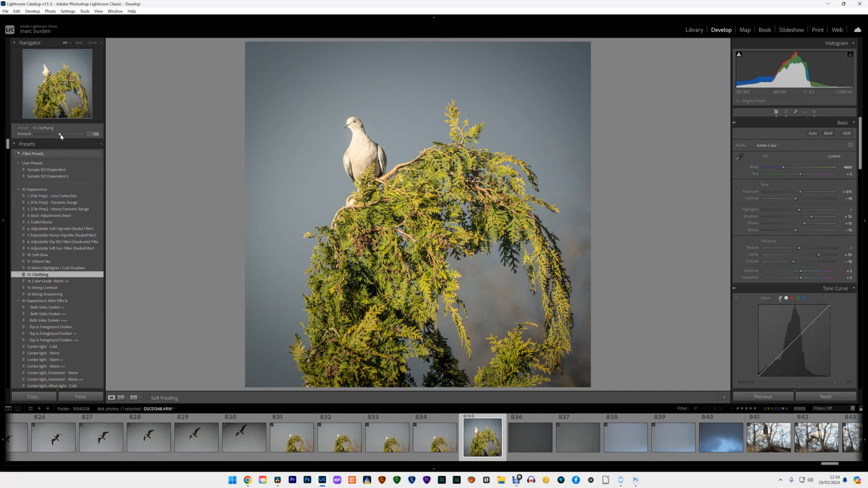
{"action": "left_click_drag", "start_coordinate": [60, 136], "coordinate": [47, 131]}
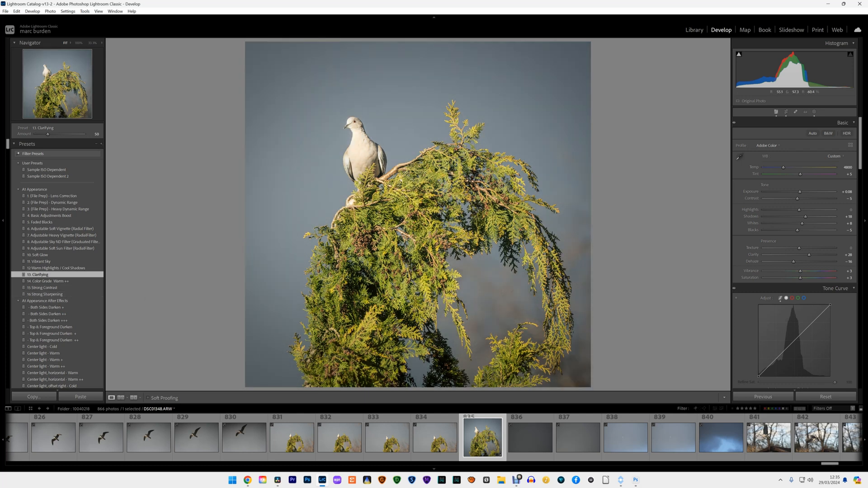
Set the dove photo's Blacks to +8 with shadow clipping in view, and check the bird at 100% magnification
{"action": "left_click", "coordinate": [738, 55]}
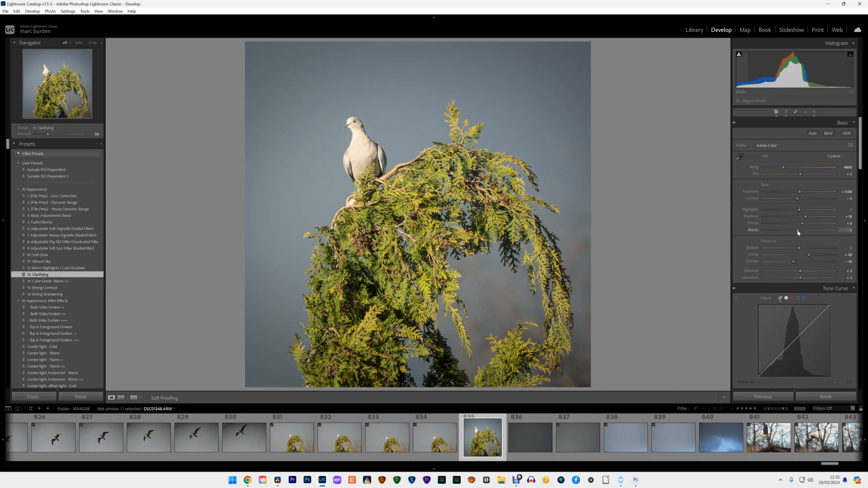
{"action": "left_click_drag", "start_coordinate": [798, 232], "coordinate": [803, 233]}
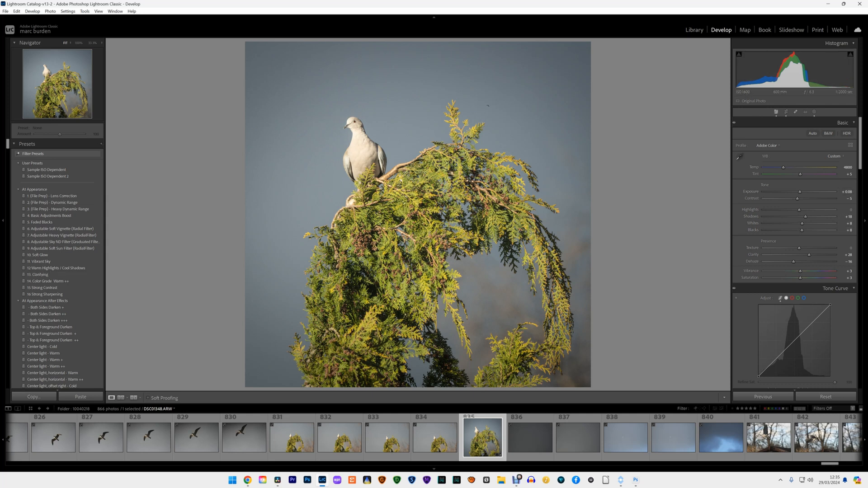
{"action": "left_click", "coordinate": [357, 127]}
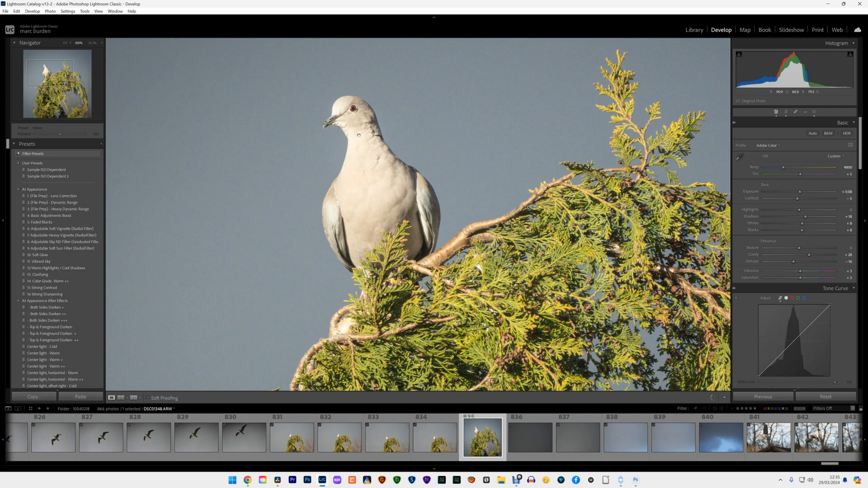
{"action": "left_click", "coordinate": [405, 215]}
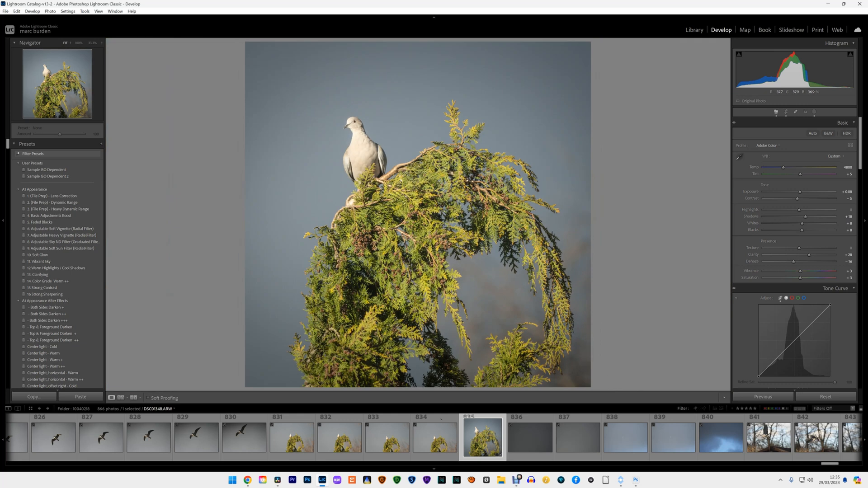
Compare the dove photo before and after editing side by side, and inspect the bird and branches close up
{"action": "left_click", "coordinate": [133, 398]}
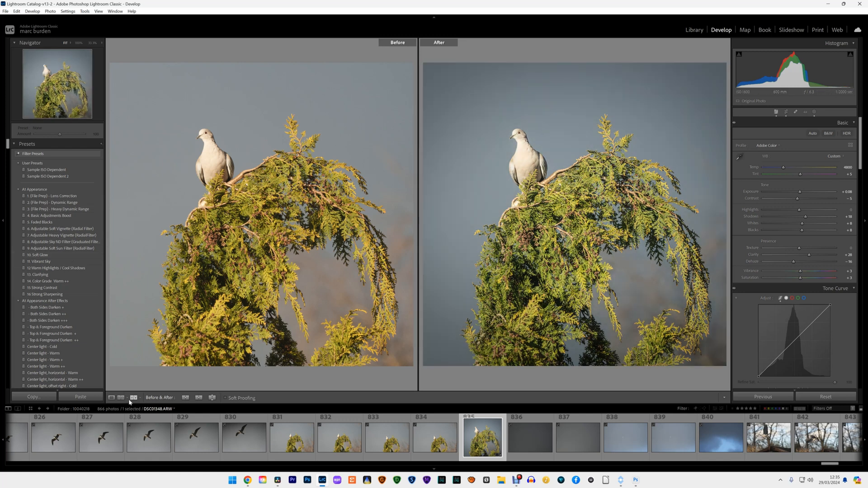
{"action": "left_click", "coordinate": [112, 398]}
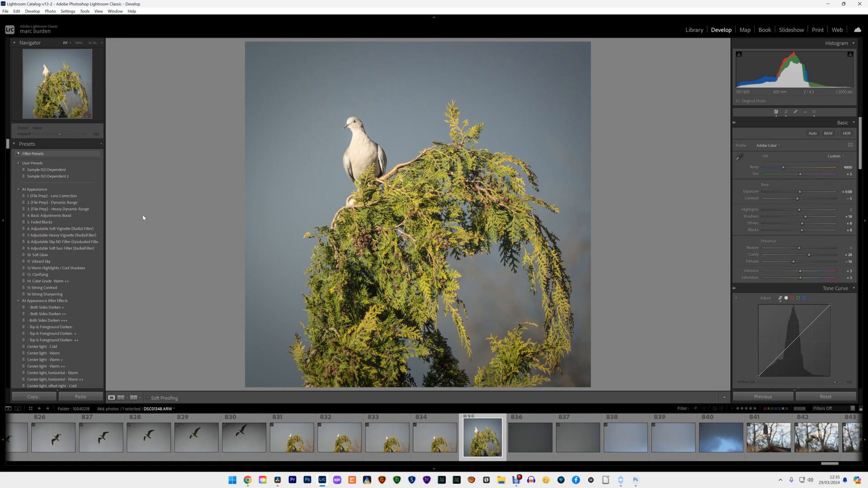
{"action": "left_click", "coordinate": [385, 160]}
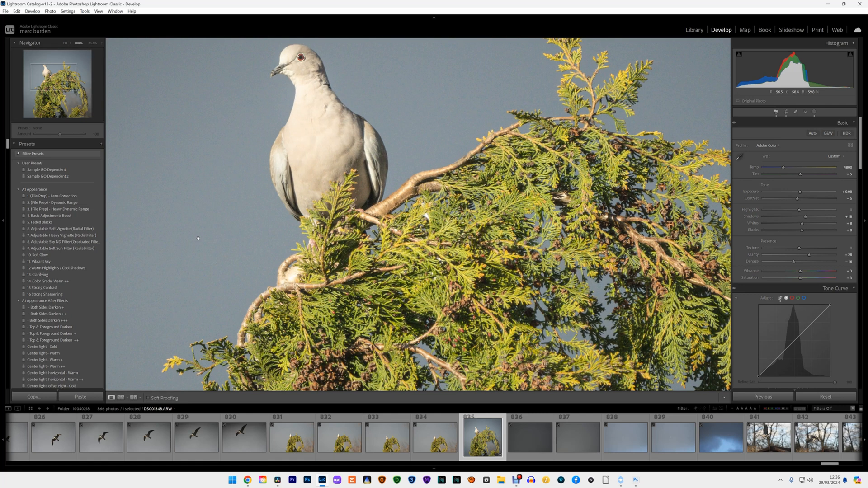
{"action": "left_click", "coordinate": [361, 208]}
Apply the "Center light - Warm ++" preset from the AI Appearance After Effects group to the dove photo
{"action": "scroll", "coordinate": [80, 294], "scroll_direction": "down", "scroll_amount": 4}
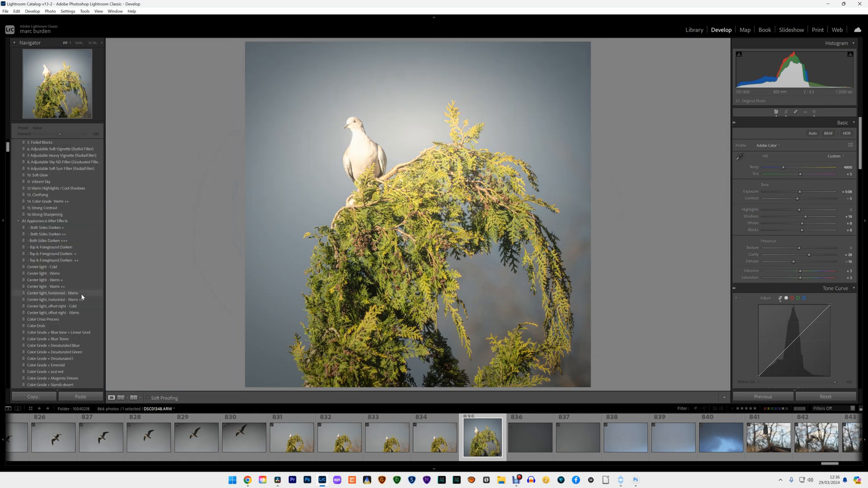
{"action": "scroll", "coordinate": [77, 274], "scroll_direction": "up", "scroll_amount": 4}
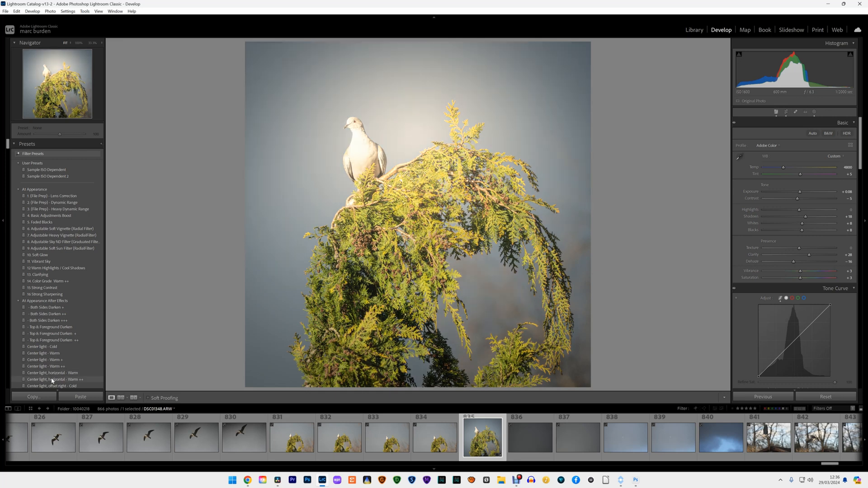
{"action": "scroll", "coordinate": [50, 375], "scroll_direction": "down", "scroll_amount": 3}
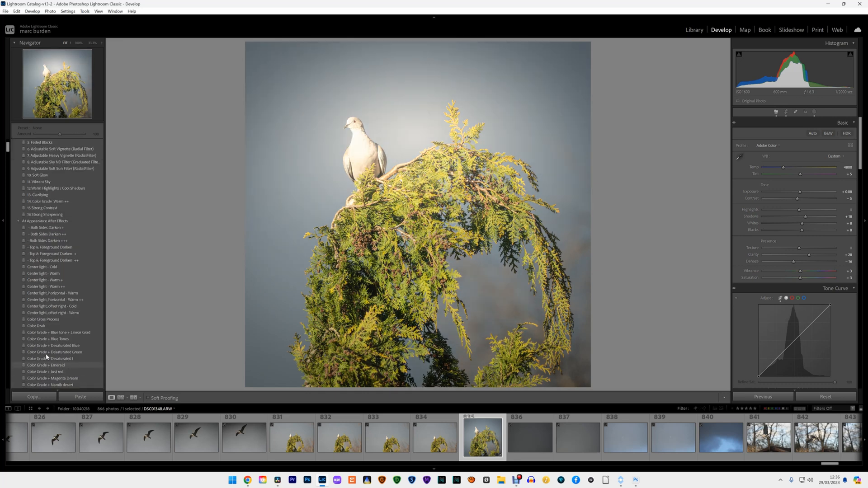
{"action": "scroll", "coordinate": [47, 354], "scroll_direction": "down", "scroll_amount": 3}
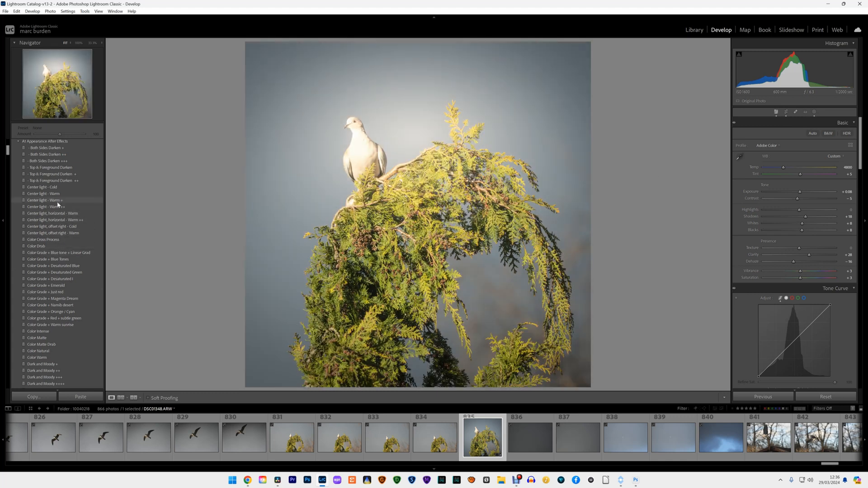
{"action": "left_click", "coordinate": [59, 207]}
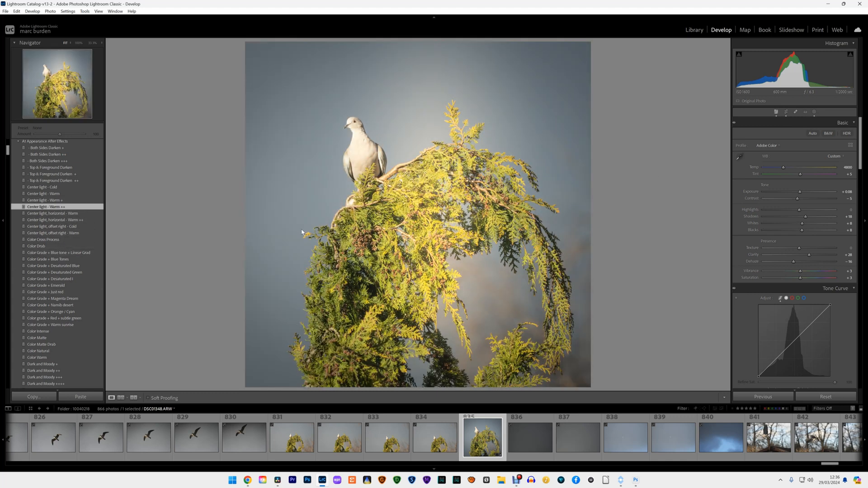
Select the radial gradient mask added by the center light preset and hide it
{"action": "left_click", "coordinate": [813, 112]}
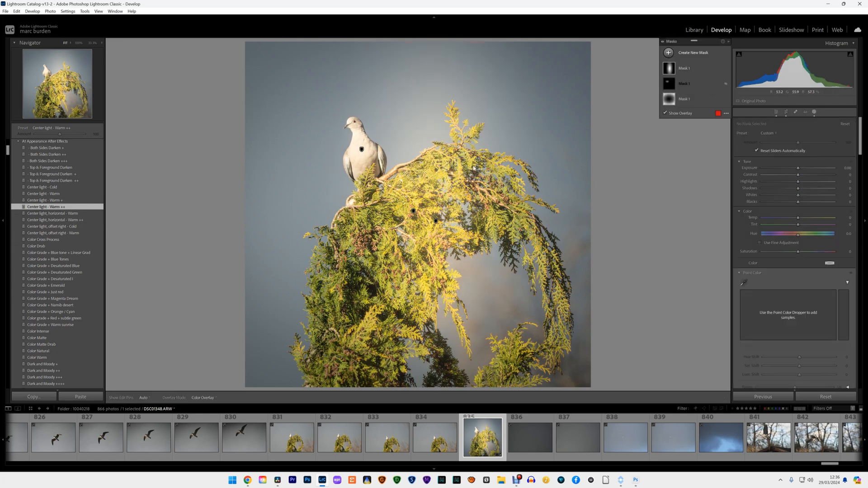
{"action": "left_click", "coordinate": [435, 221]}
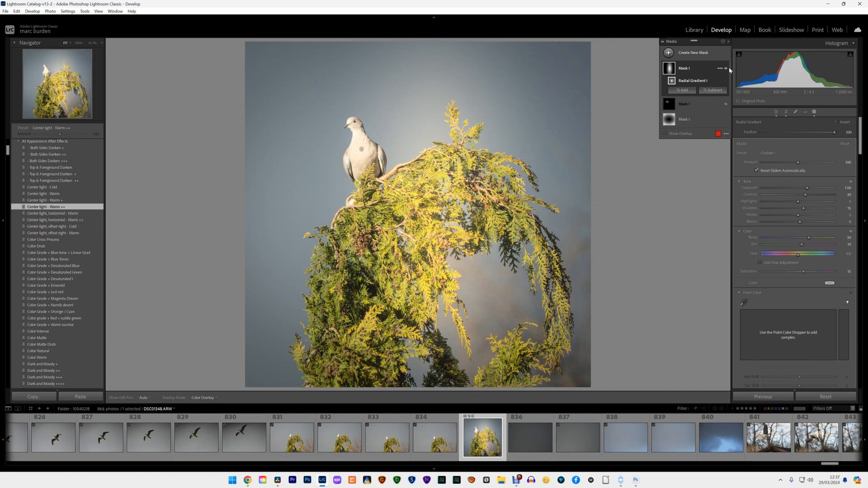
{"action": "left_click", "coordinate": [725, 68]}
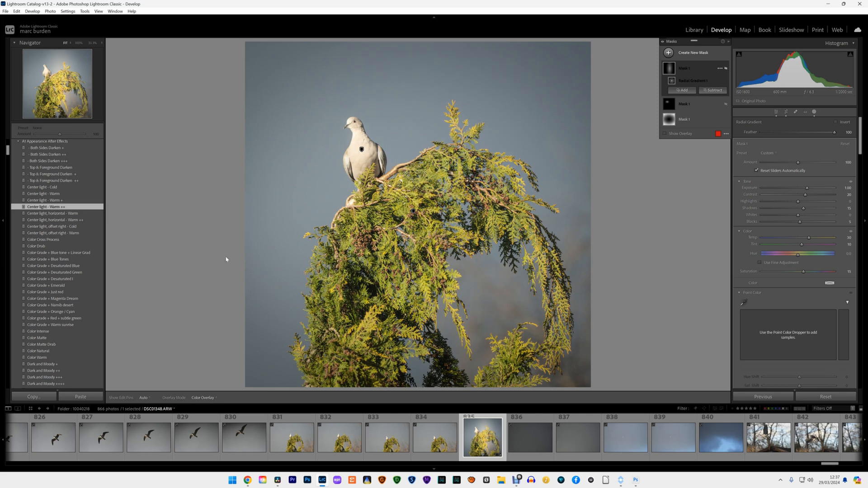
Preview the "Color Drab", "Color Grade + Blue tone + Linear Grad" and "Color Grade + Blue Tones" presets, and leave masking
{"action": "left_click", "coordinate": [66, 247]}
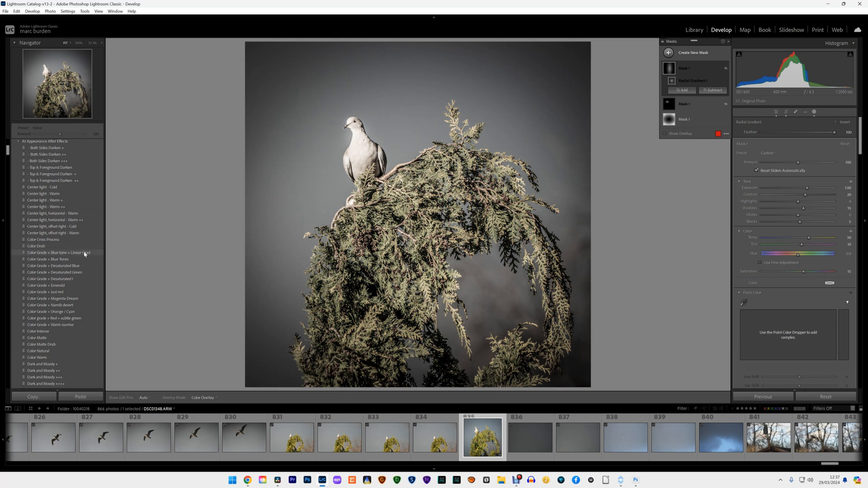
{"action": "left_click", "coordinate": [85, 254]}
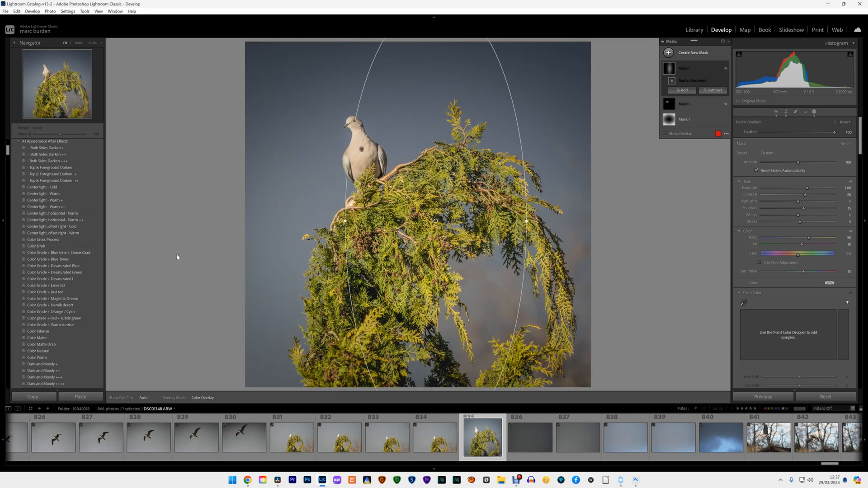
{"action": "left_click", "coordinate": [91, 260]}
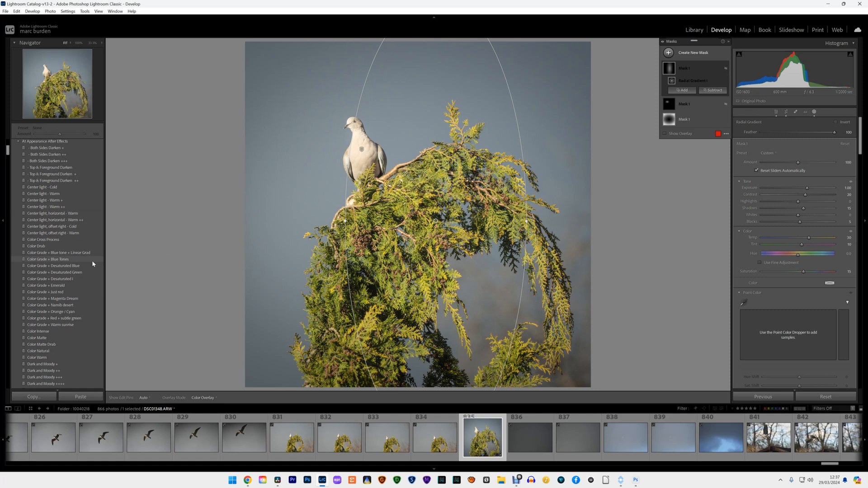
{"action": "left_click", "coordinate": [776, 113]}
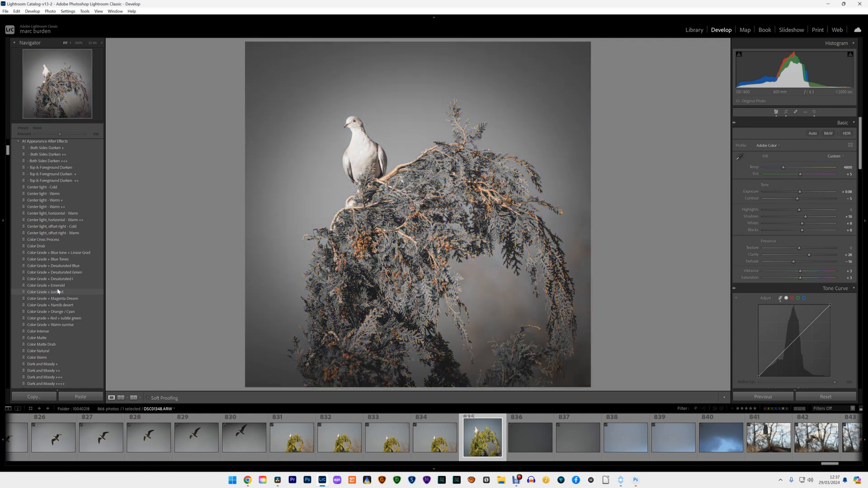
Preview the remaining AI Appearance After Effects presets on the dove photo, from the color grades to Super Bright Effect and Vignette
{"action": "scroll", "coordinate": [58, 292], "scroll_direction": "down", "scroll_amount": 4}
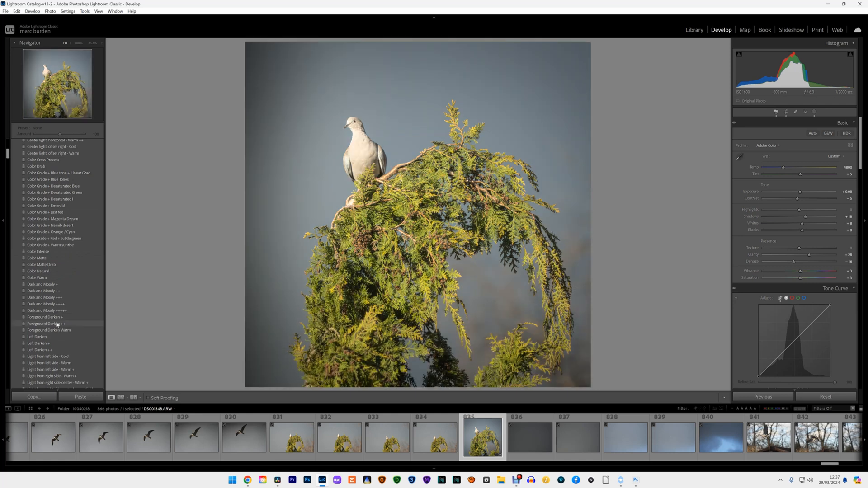
{"action": "scroll", "coordinate": [57, 324], "scroll_direction": "down", "scroll_amount": 8}
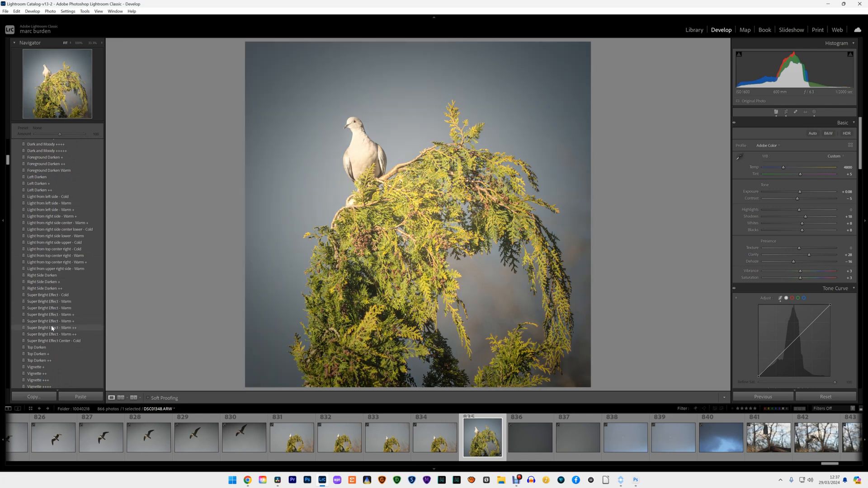
{"action": "scroll", "coordinate": [52, 332], "scroll_direction": "down", "scroll_amount": 4}
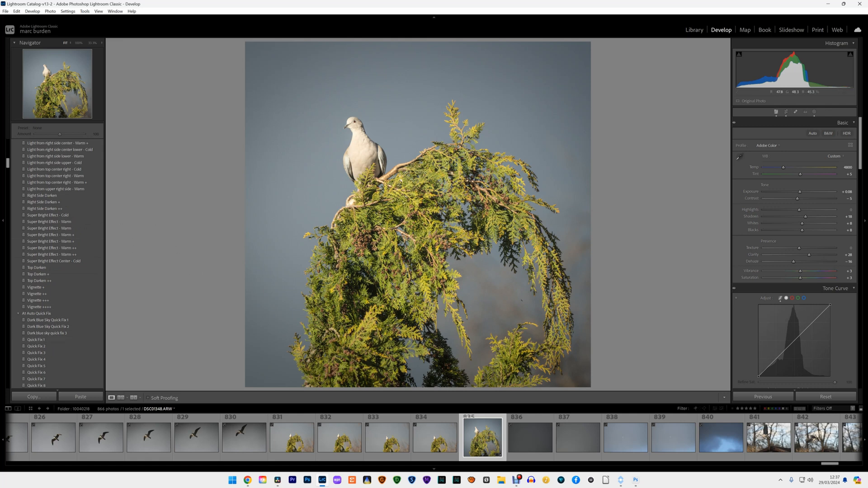
{"action": "scroll", "coordinate": [50, 298], "scroll_direction": "up", "scroll_amount": 3}
{"action": "scroll", "coordinate": [50, 299], "scroll_direction": "up", "scroll_amount": 10}
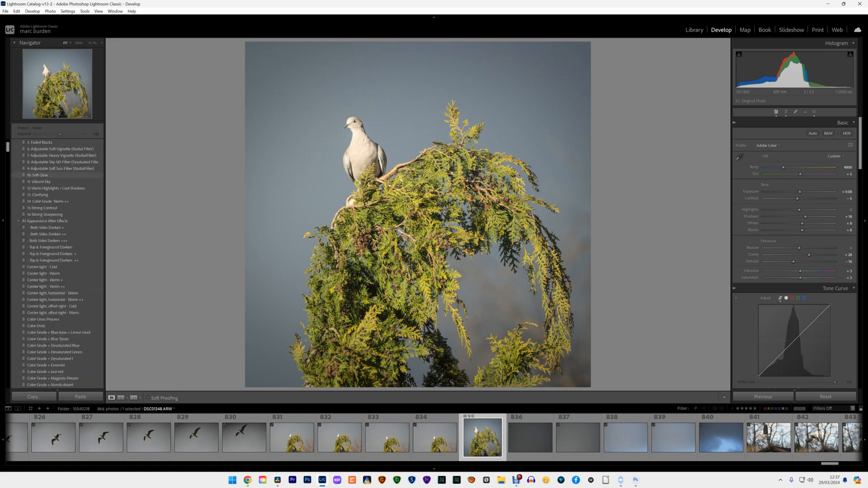
{"action": "scroll", "coordinate": [63, 300], "scroll_direction": "up", "scroll_amount": 3}
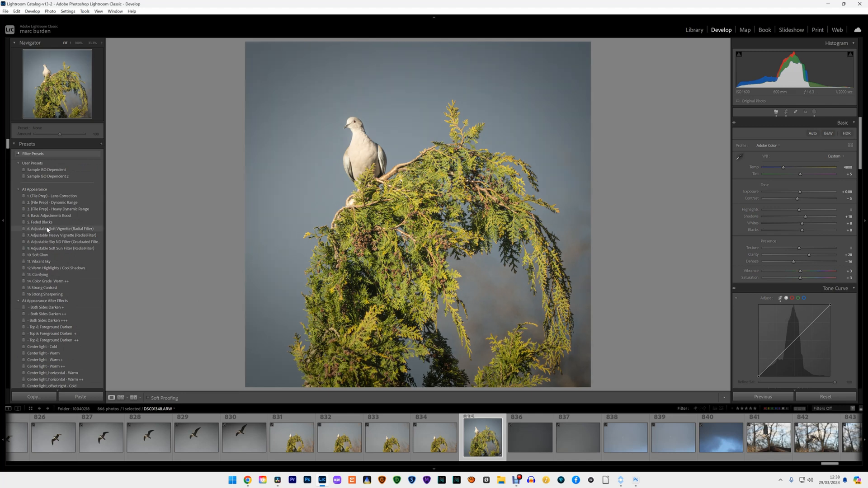
Preview presets from the AI Auto Quick Fix and AI Forest groups on the dove photo, including Autumn, Mountains & Valleys and woodland looks
{"action": "scroll", "coordinate": [47, 253], "scroll_direction": "down", "scroll_amount": 10}
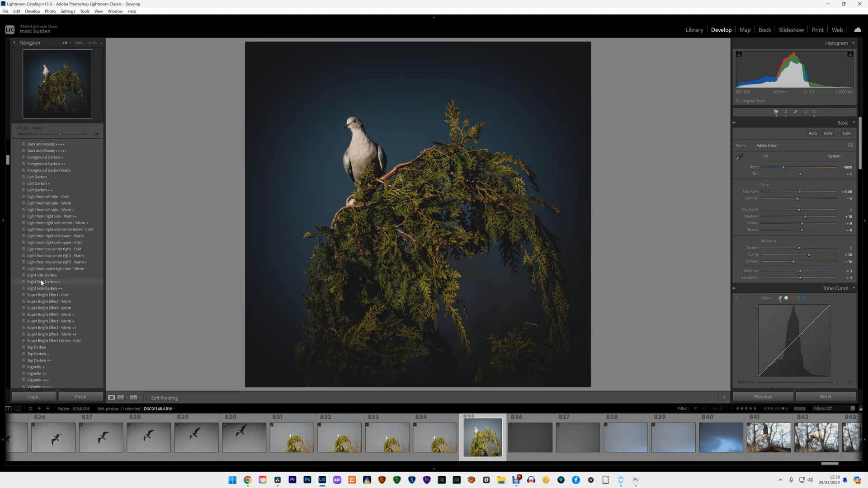
{"action": "scroll", "coordinate": [42, 271], "scroll_direction": "down", "scroll_amount": 5}
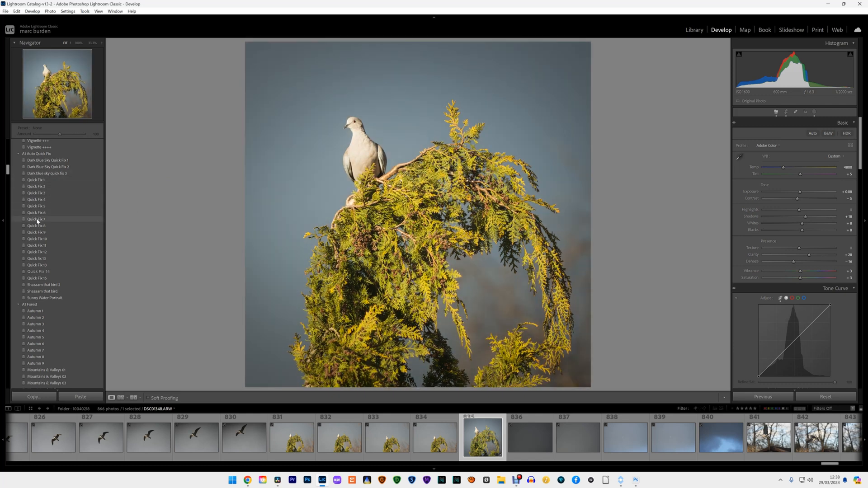
{"action": "scroll", "coordinate": [37, 221], "scroll_direction": "down", "scroll_amount": 3}
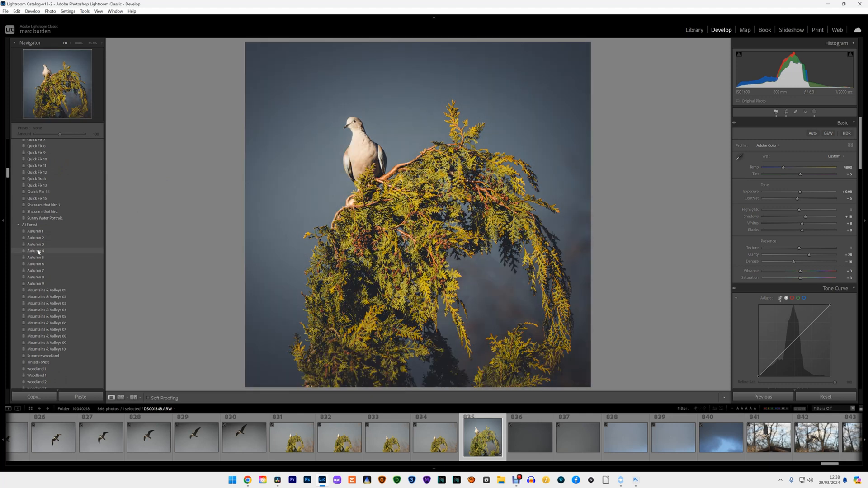
{"action": "scroll", "coordinate": [38, 252], "scroll_direction": "down", "scroll_amount": 3}
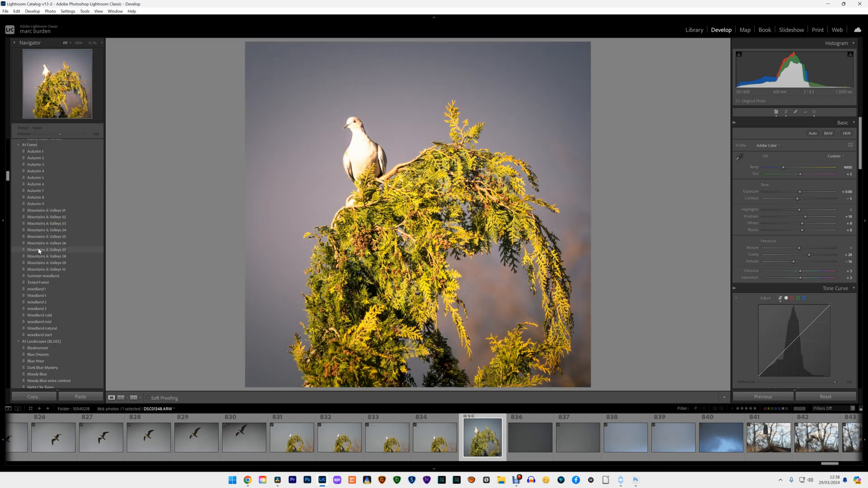
{"action": "scroll", "coordinate": [38, 251], "scroll_direction": "down", "scroll_amount": 3}
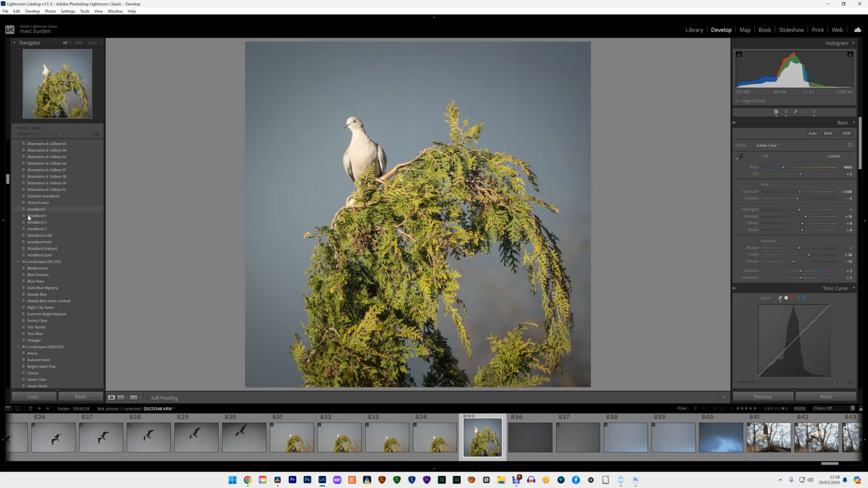
{"action": "scroll", "coordinate": [37, 243], "scroll_direction": "up", "scroll_amount": 3}
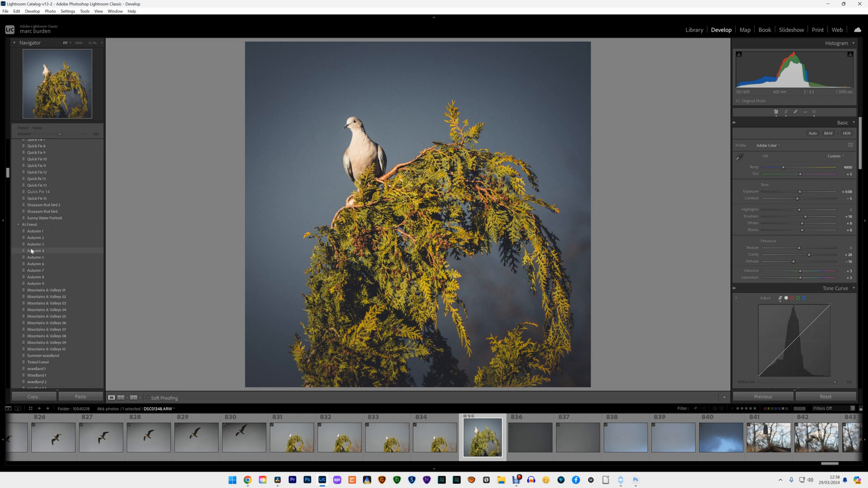
{"action": "scroll", "coordinate": [31, 190], "scroll_direction": "down", "scroll_amount": 5}
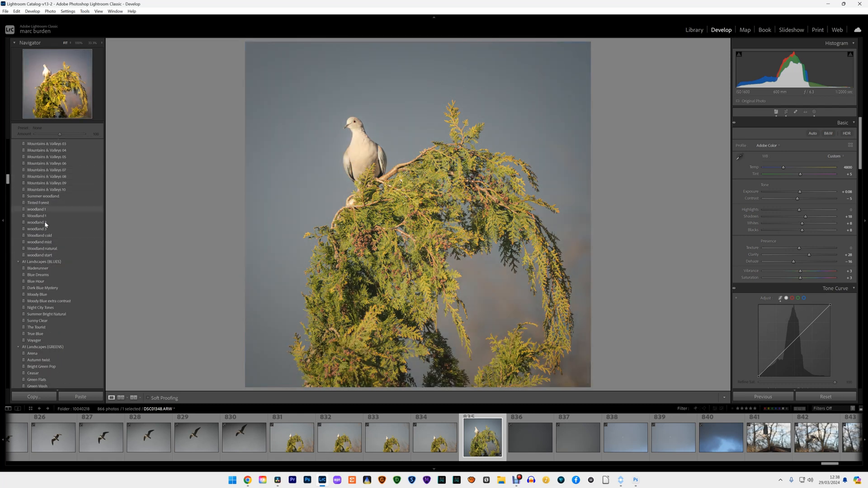
Browse the AI Landscapes blues, greens, reds and yellows presets and the Moody & Dark group, previewing their looks on the dove photo
{"action": "scroll", "coordinate": [44, 267], "scroll_direction": "down", "scroll_amount": 3}
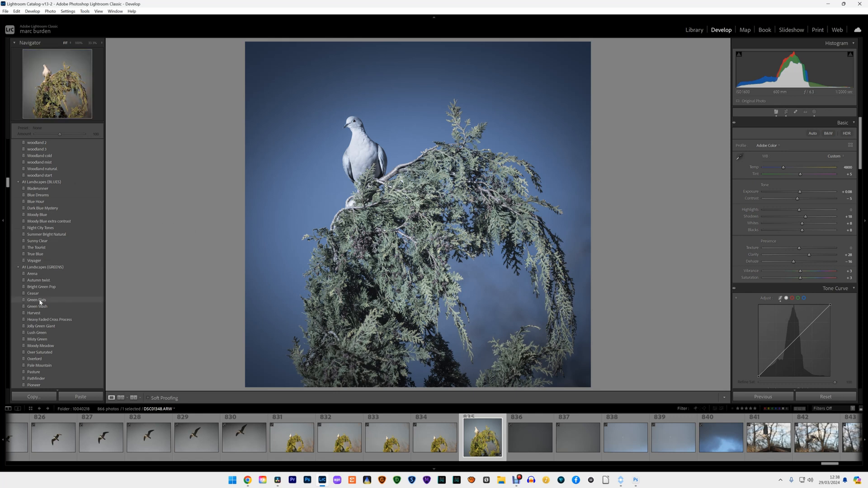
{"action": "scroll", "coordinate": [40, 302], "scroll_direction": "down", "scroll_amount": 4}
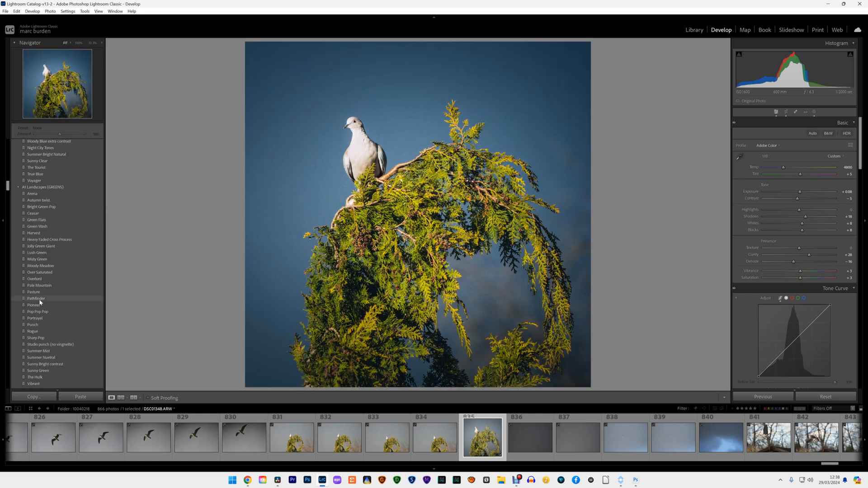
{"action": "scroll", "coordinate": [40, 302], "scroll_direction": "down", "scroll_amount": 8}
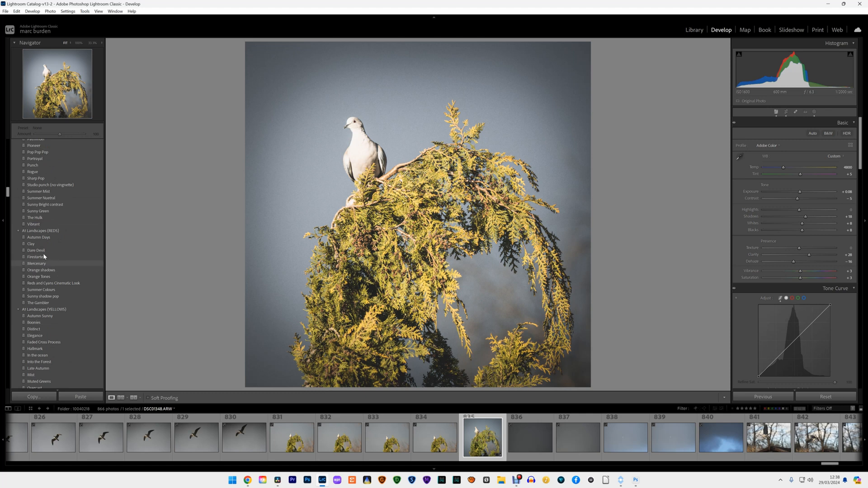
{"action": "scroll", "coordinate": [44, 256], "scroll_direction": "down", "scroll_amount": 4}
{"action": "scroll", "coordinate": [38, 268], "scroll_direction": "down", "scroll_amount": 8}
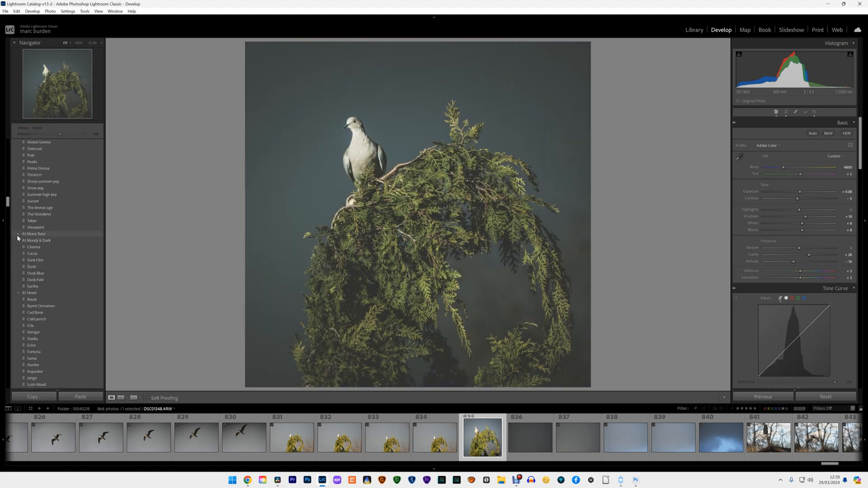
Expand the AI Mono Tone group and browse its black-and-white and sepia presets, previewing looks on the dove photo
{"action": "left_click", "coordinate": [17, 234]}
{"action": "scroll", "coordinate": [34, 307], "scroll_direction": "down", "scroll_amount": 4}
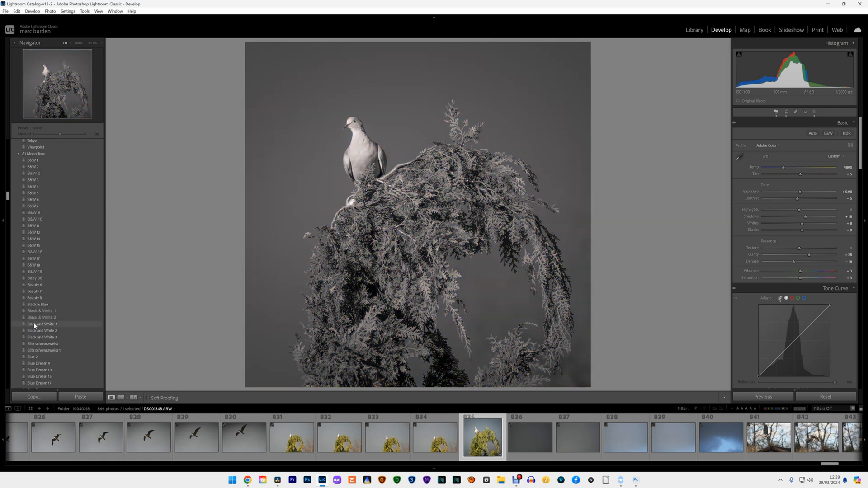
{"action": "scroll", "coordinate": [48, 245], "scroll_direction": "down", "scroll_amount": 20}
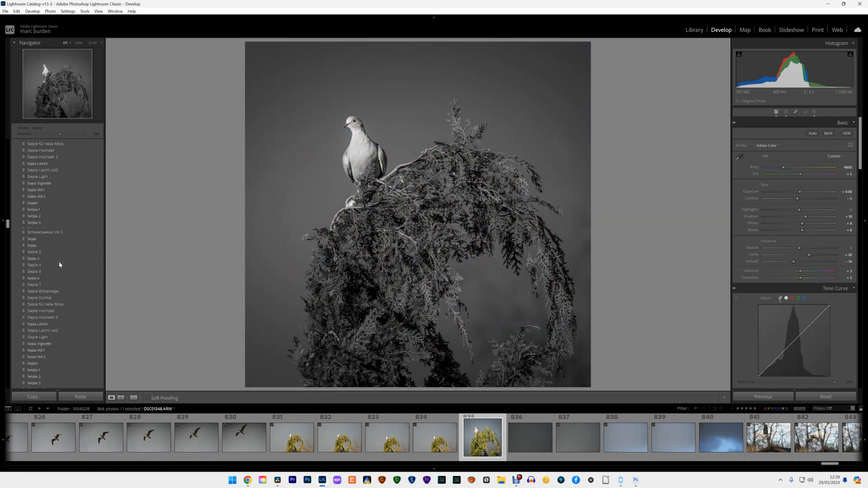
{"action": "scroll", "coordinate": [59, 264], "scroll_direction": "down", "scroll_amount": 8}
Browse the AI Street, AI Summer Blues and AI Twin Tones presets, previewing Night Bright Warm and Blue Dream on the dove photo
{"action": "scroll", "coordinate": [27, 181], "scroll_direction": "down", "scroll_amount": 4}
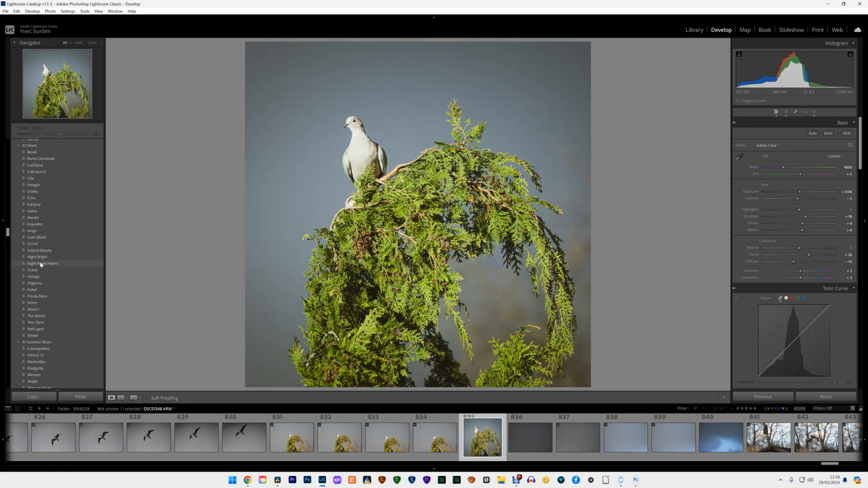
{"action": "scroll", "coordinate": [41, 262], "scroll_direction": "down", "scroll_amount": 5}
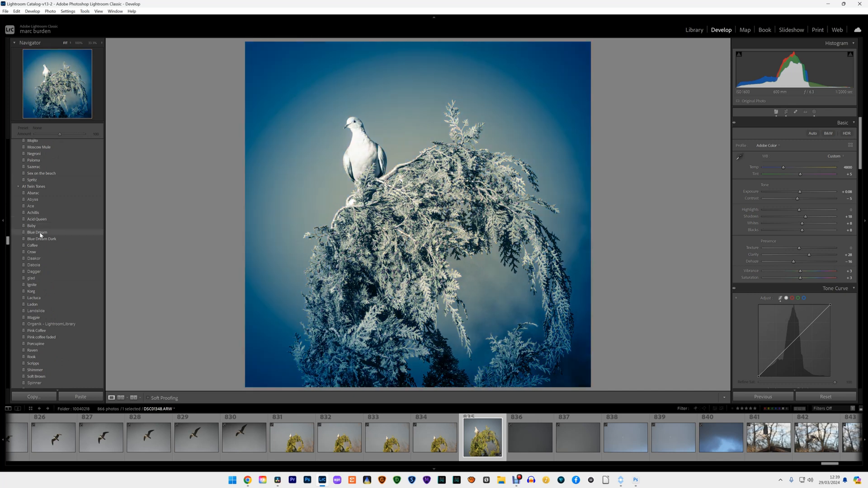
{"action": "scroll", "coordinate": [40, 235], "scroll_direction": "down", "scroll_amount": 3}
{"action": "scroll", "coordinate": [40, 232], "scroll_direction": "down", "scroll_amount": 10}
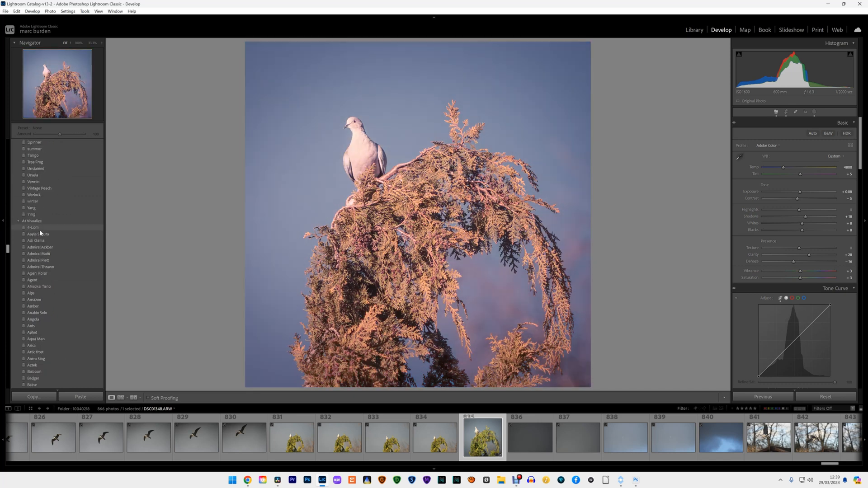
Survey the AI Visualize presets, previewing several looks on the dove photo, and collapse the group
{"action": "scroll", "coordinate": [40, 233], "scroll_direction": "down", "scroll_amount": 15}
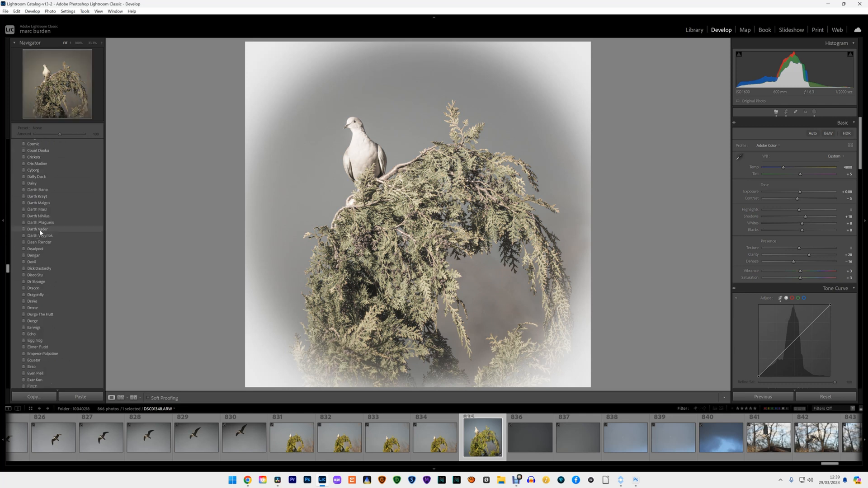
{"action": "scroll", "coordinate": [40, 233], "scroll_direction": "down", "scroll_amount": 15}
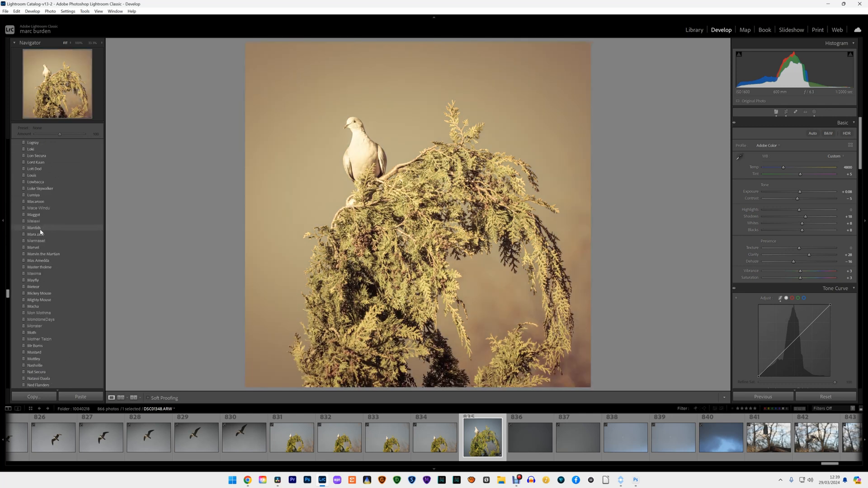
{"action": "scroll", "coordinate": [40, 232], "scroll_direction": "down", "scroll_amount": 15}
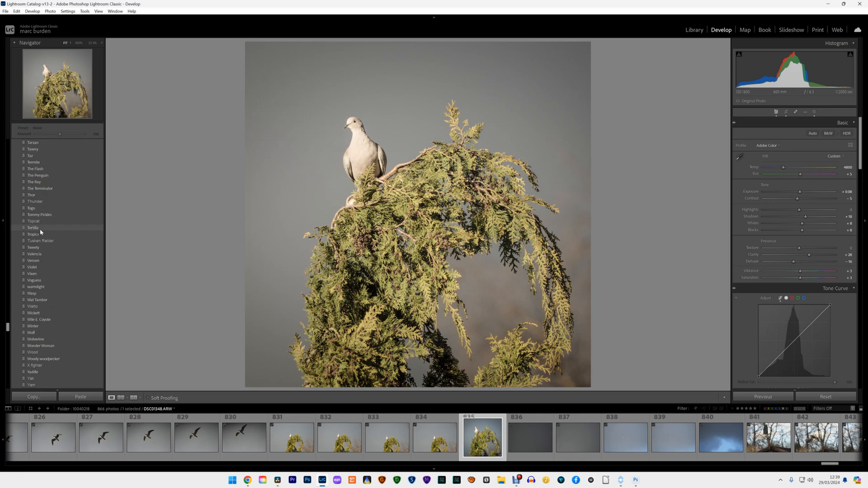
{"action": "scroll", "coordinate": [40, 232], "scroll_direction": "up", "scroll_amount": 10}
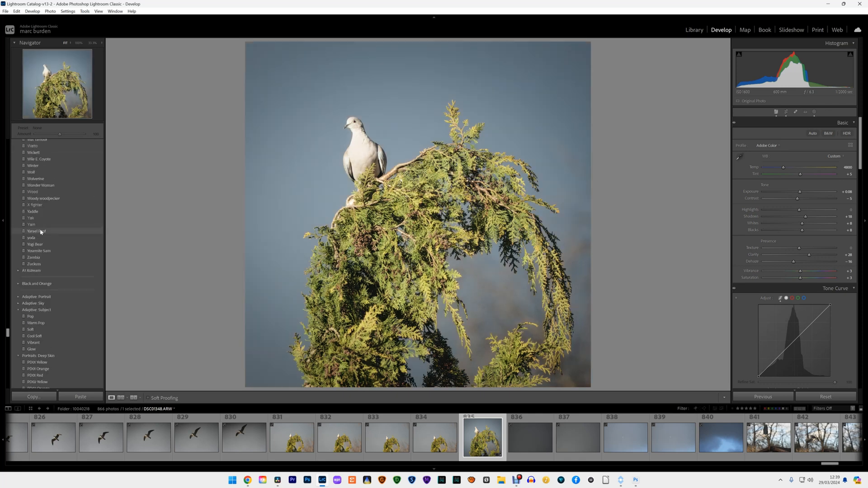
{"action": "scroll", "coordinate": [40, 233], "scroll_direction": "up", "scroll_amount": 10}
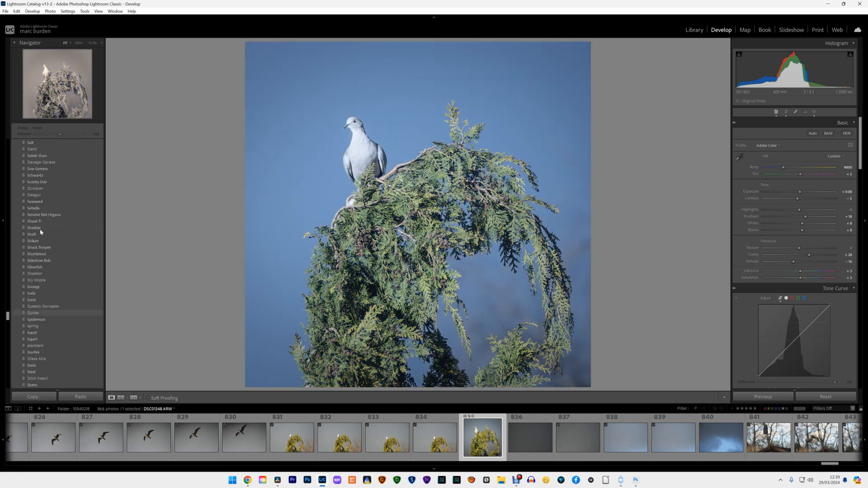
{"action": "scroll", "coordinate": [40, 233], "scroll_direction": "up", "scroll_amount": 10}
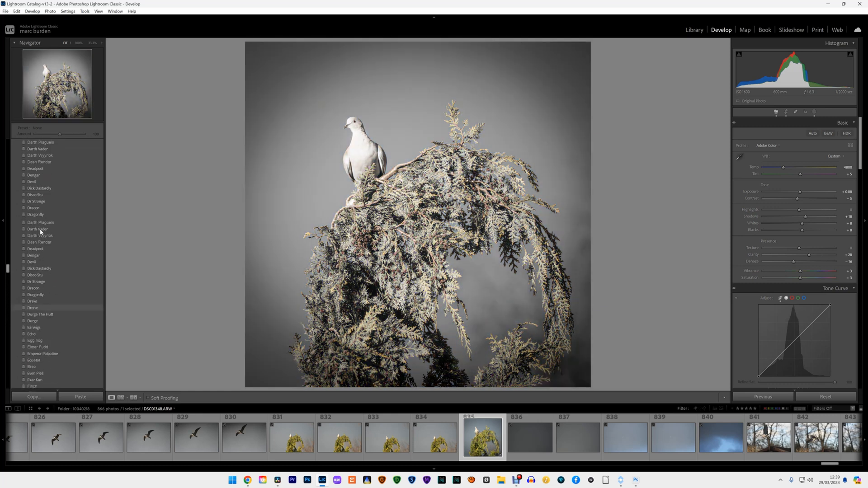
{"action": "scroll", "coordinate": [40, 231], "scroll_direction": "up", "scroll_amount": 10}
{"action": "scroll", "coordinate": [39, 232], "scroll_direction": "up", "scroll_amount": 3}
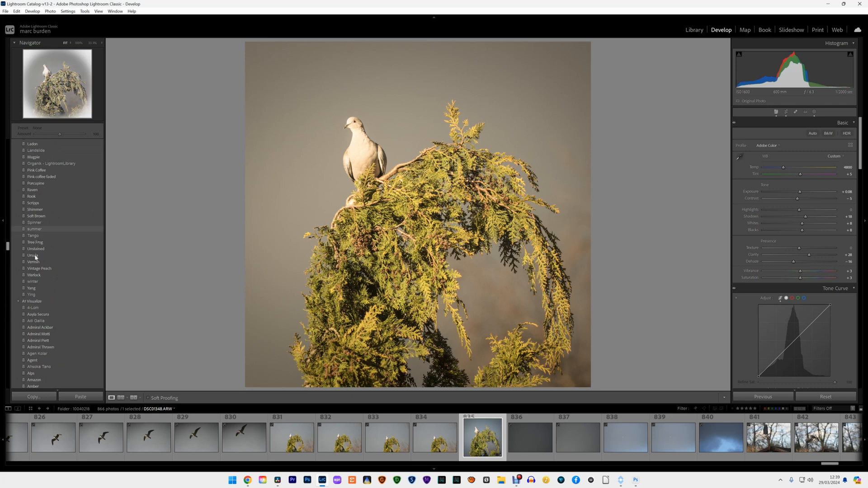
{"action": "left_click", "coordinate": [18, 302]}
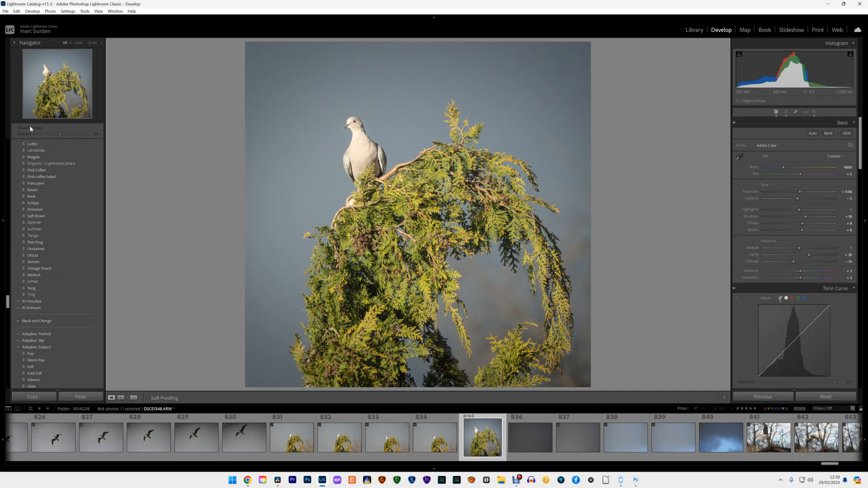
{"action": "left_click", "coordinate": [133, 398]}
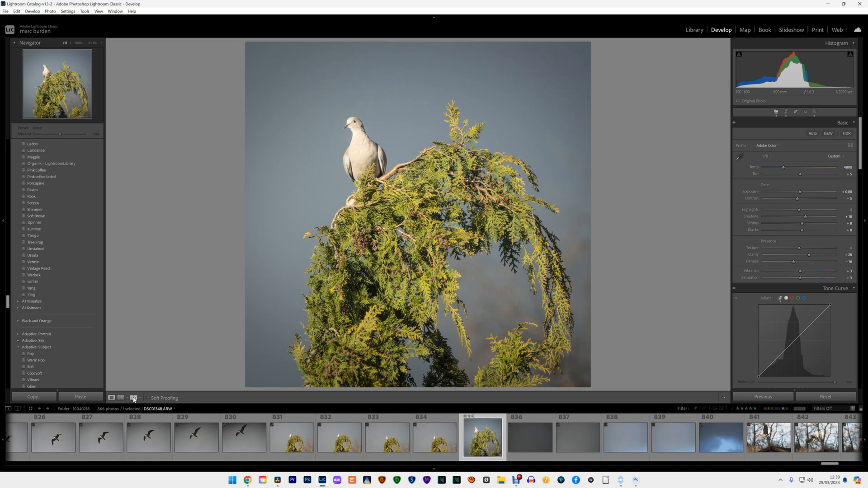